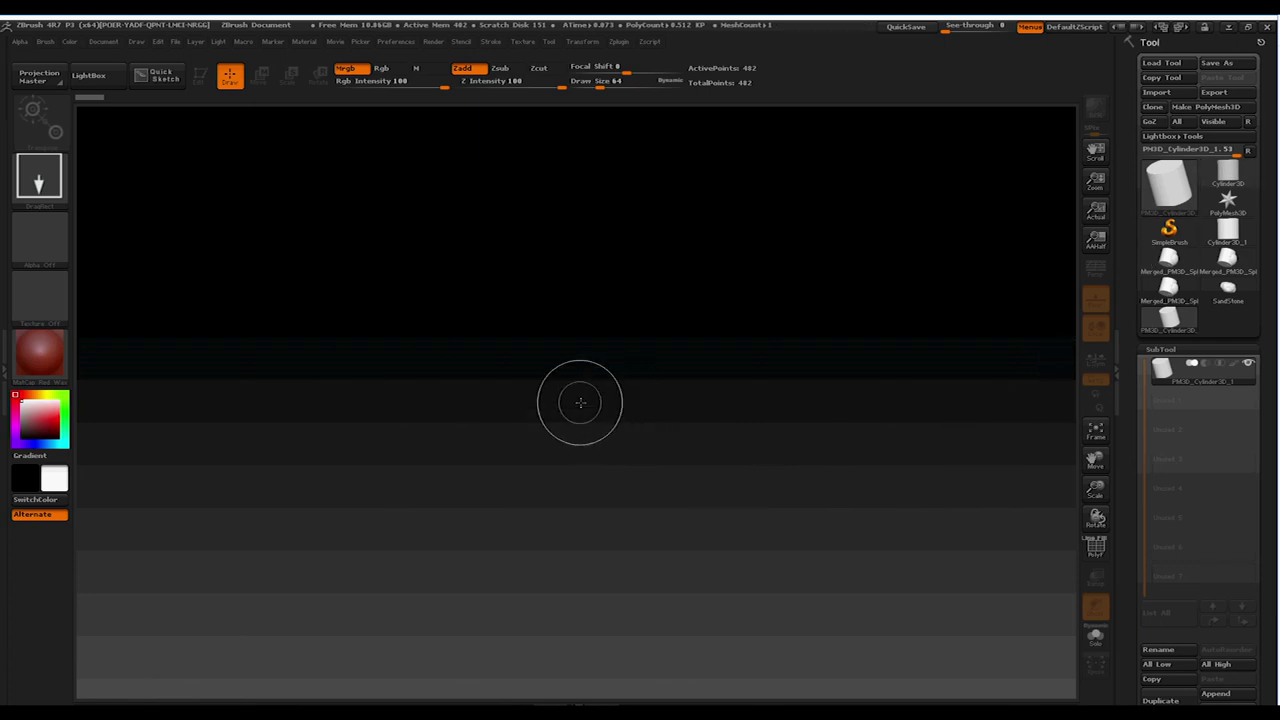
Drag out a Cylinder3D mesh in the centre of the canvas
{"action": "left_click_drag", "start_coordinate": [581, 403], "coordinate": [581, 574]}
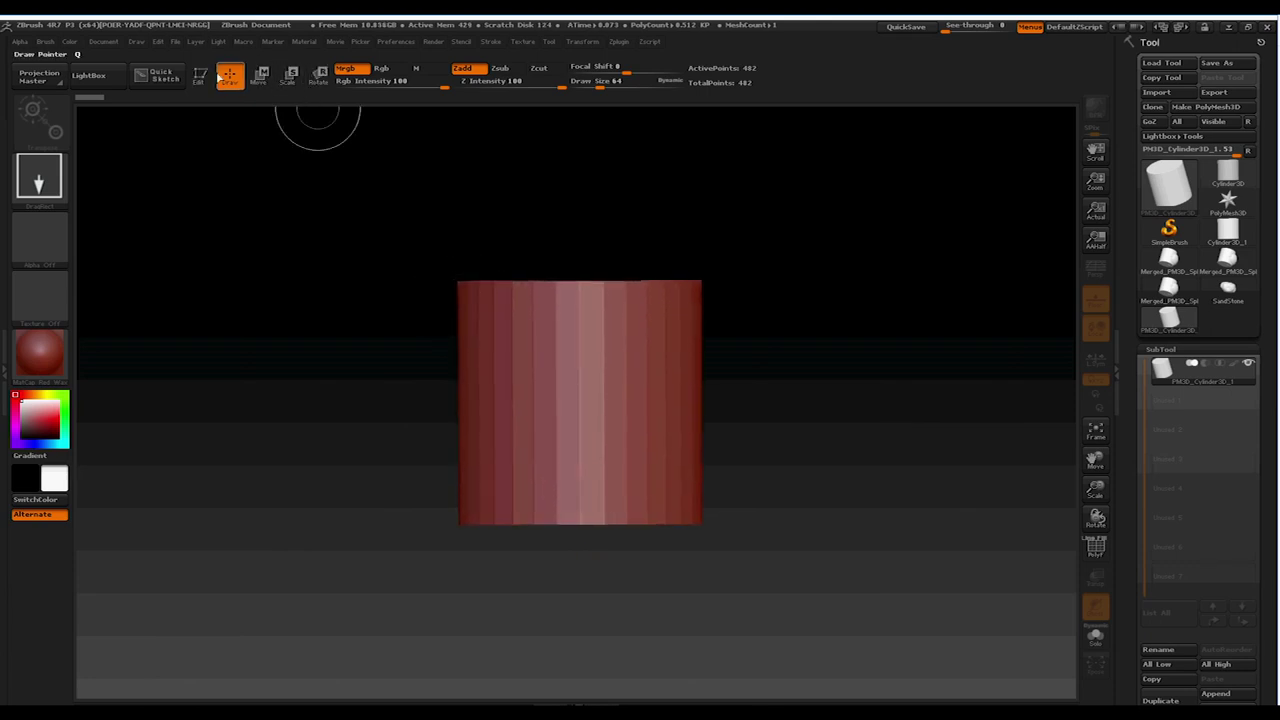
Enter Edit mode on the cylinder, enable Persp, and orbit it upright above the floor grid
{"action": "left_click", "coordinate": [200, 75]}
{"action": "left_click_drag", "start_coordinate": [866, 400], "coordinate": [846, 444]}
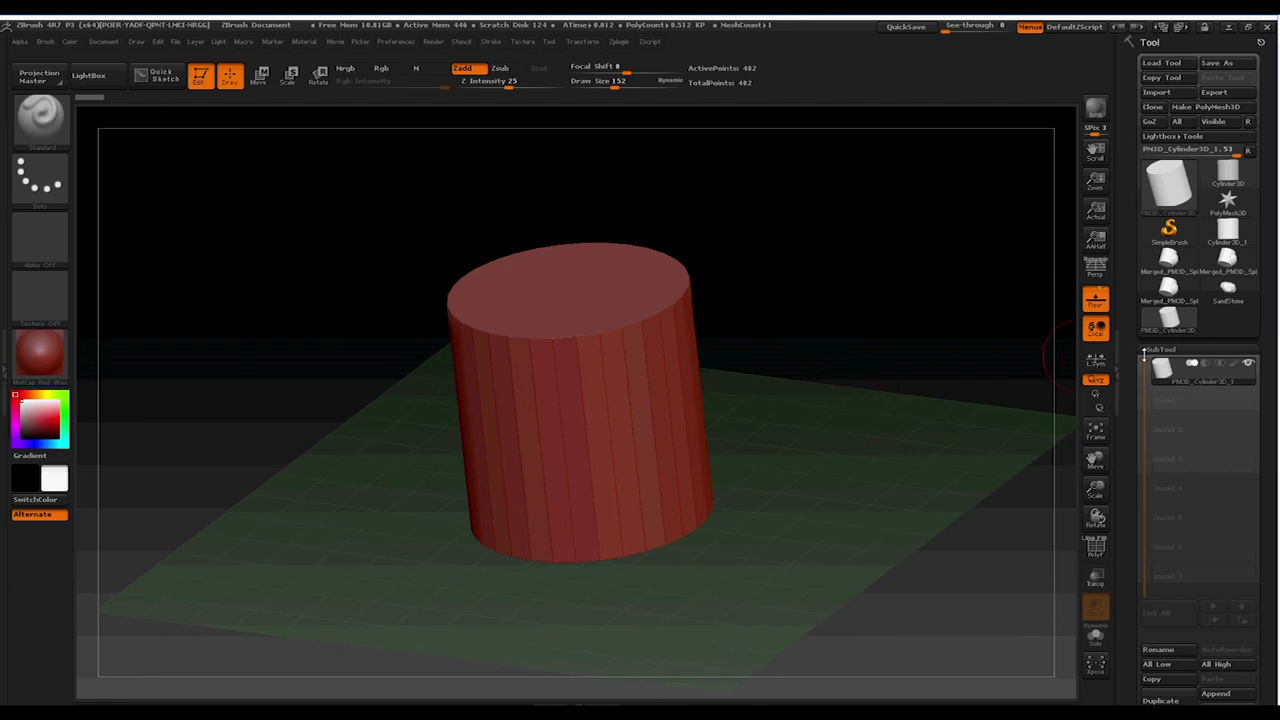
{"action": "left_click", "coordinate": [1096, 266]}
{"action": "left_click_drag", "start_coordinate": [991, 321], "coordinate": [766, 380]}
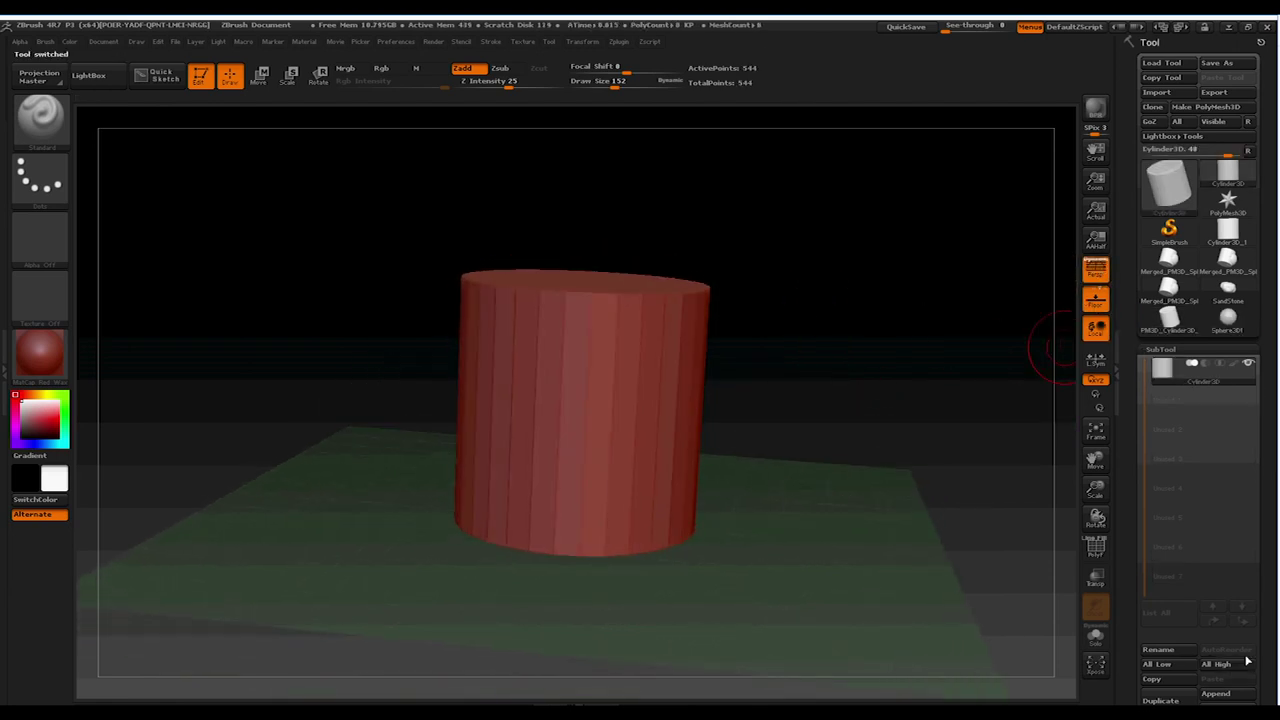
{"action": "scroll", "coordinate": [1271, 619], "scroll_direction": "down", "scroll_amount": 3}
{"action": "scroll", "coordinate": [1266, 640], "scroll_direction": "up", "scroll_amount": 3}
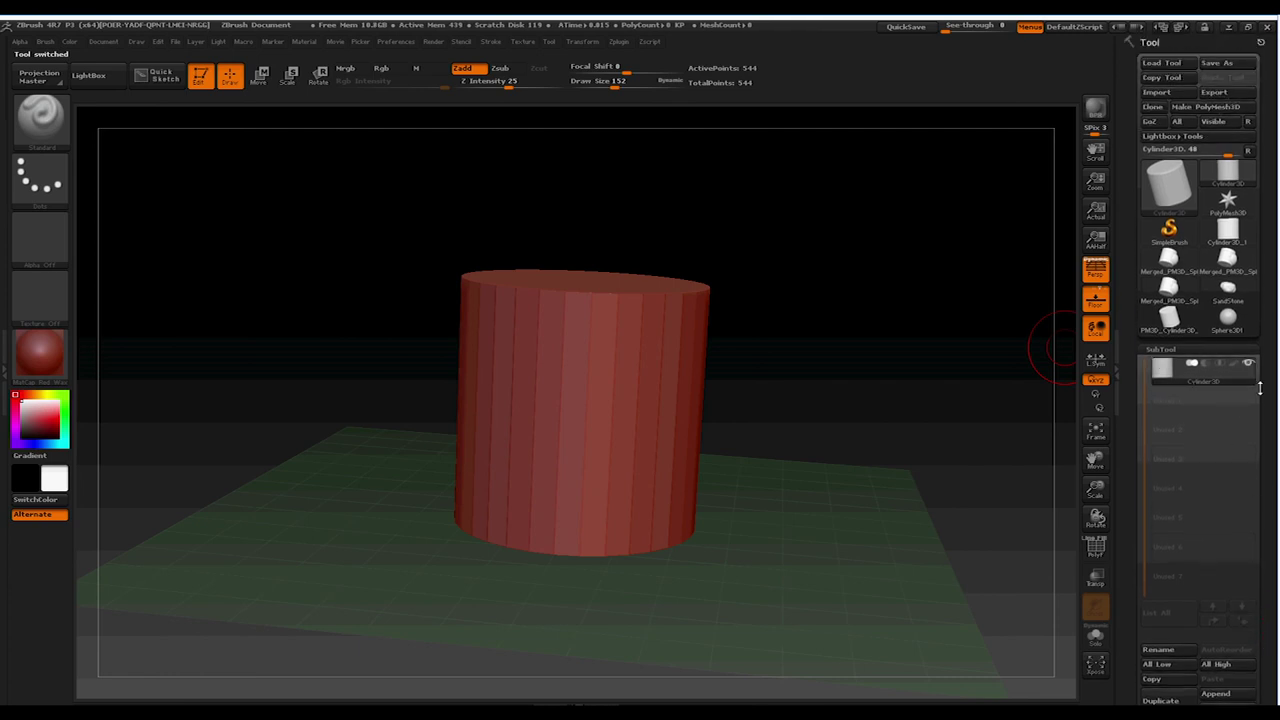
{"action": "scroll", "coordinate": [1242, 454], "scroll_direction": "down", "scroll_amount": 5}
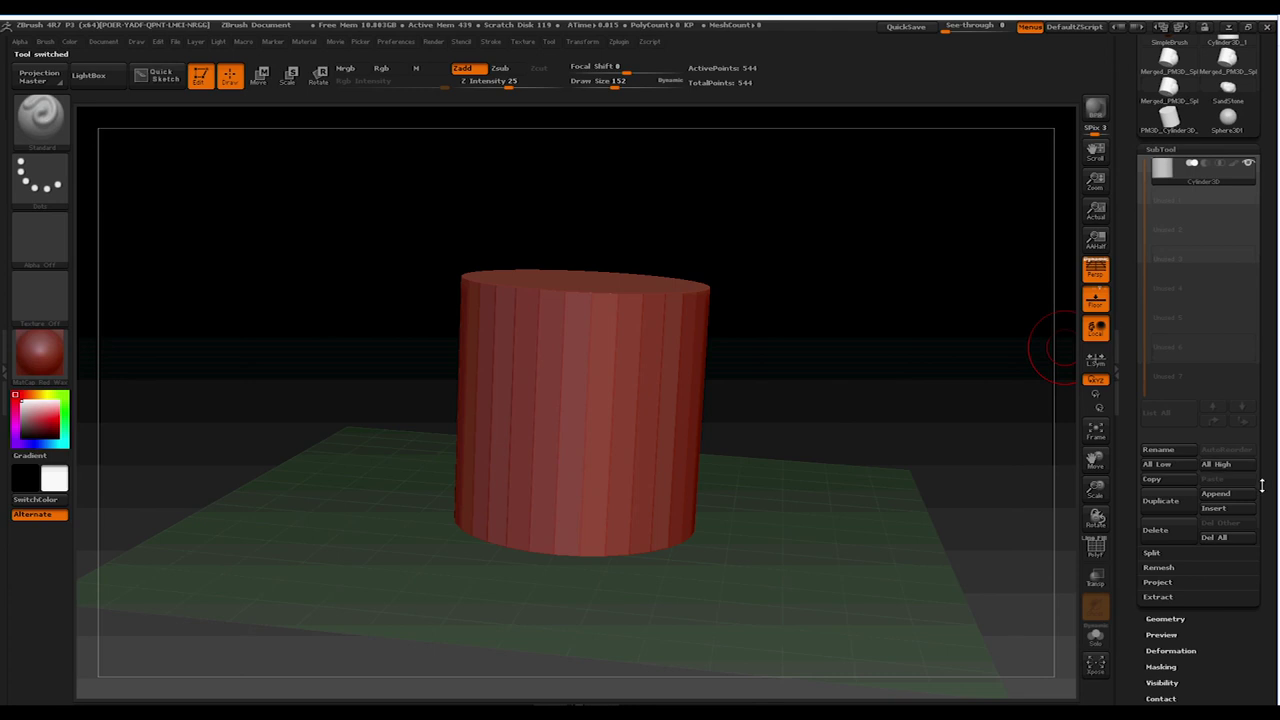
Append a Sphere3D subtool from the 3D Meshes picker
{"action": "left_click", "coordinate": [1232, 495]}
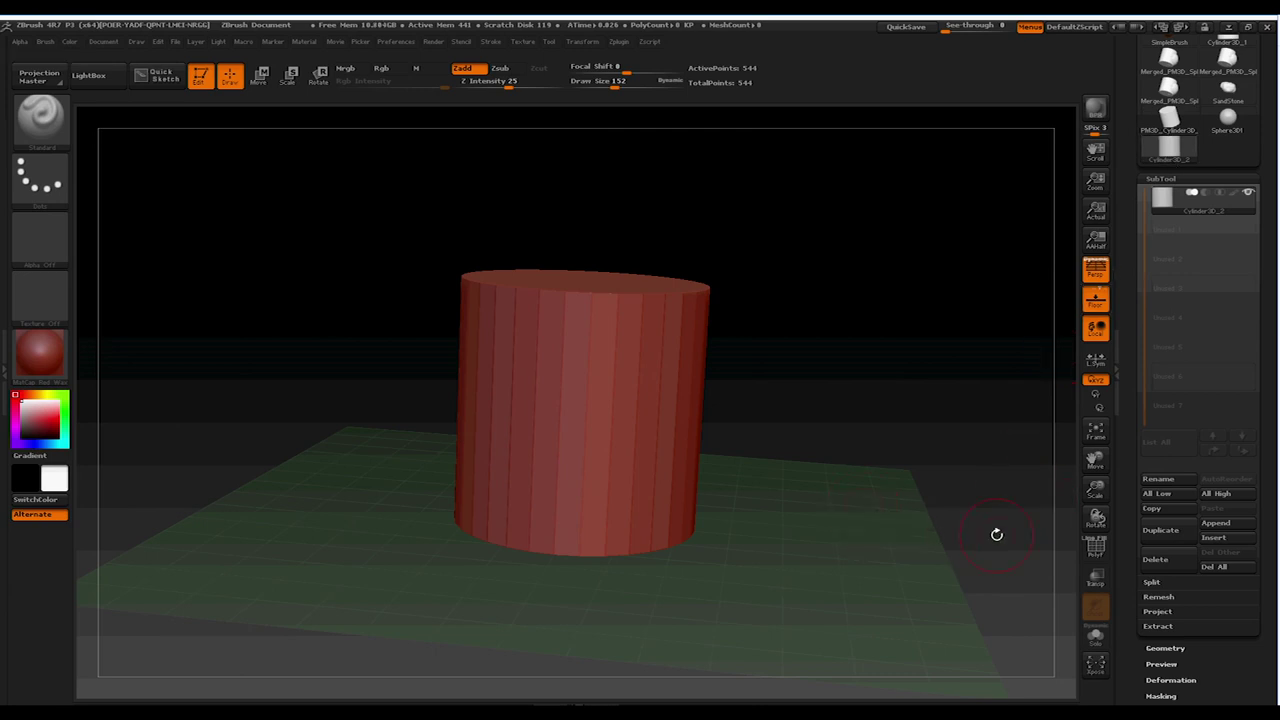
{"action": "left_click", "coordinate": [1215, 523]}
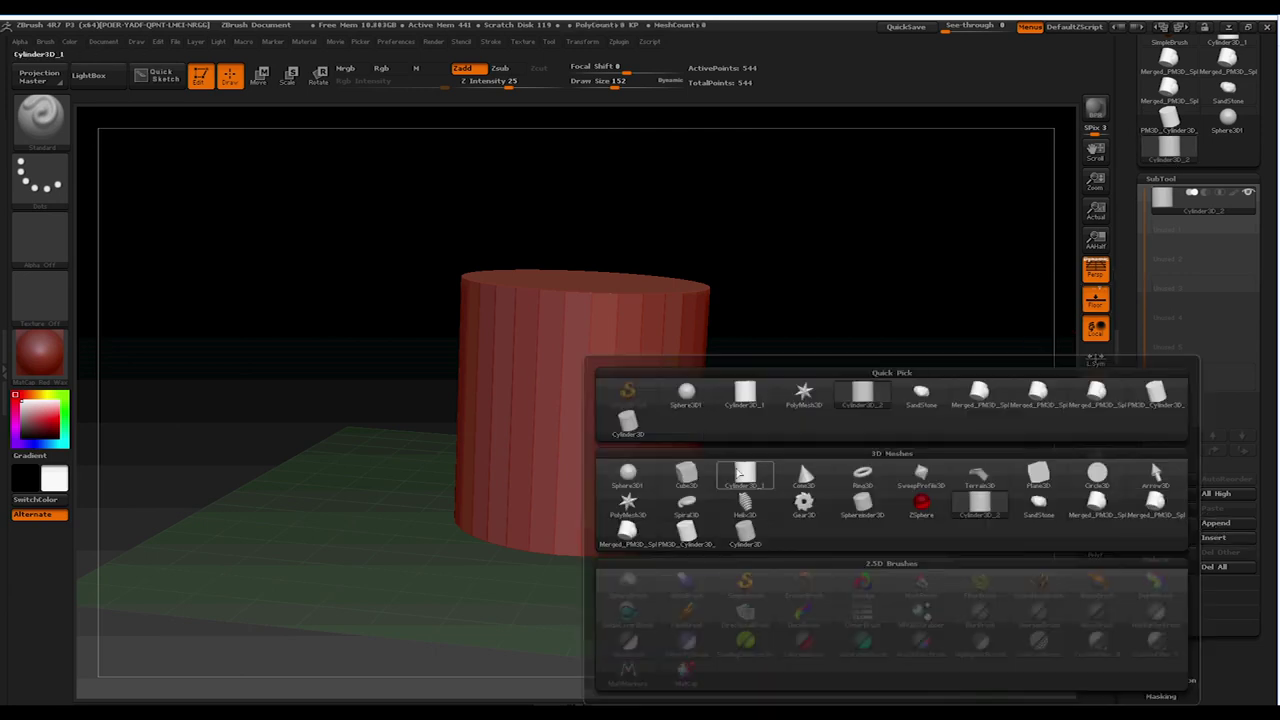
{"action": "left_click", "coordinate": [627, 472]}
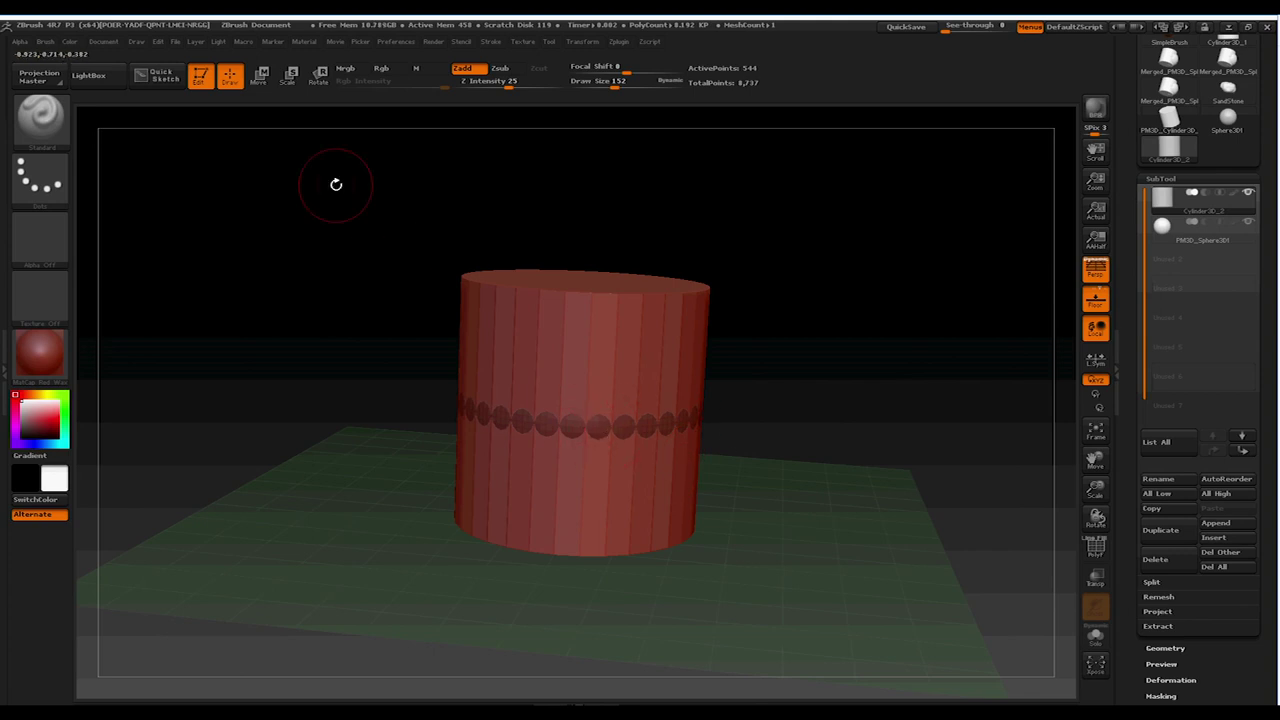
Select the sphere subtool and move it with the transpose line to the cylinder's right side
{"action": "left_click", "coordinate": [260, 75]}
{"action": "left_click", "coordinate": [1204, 240]}
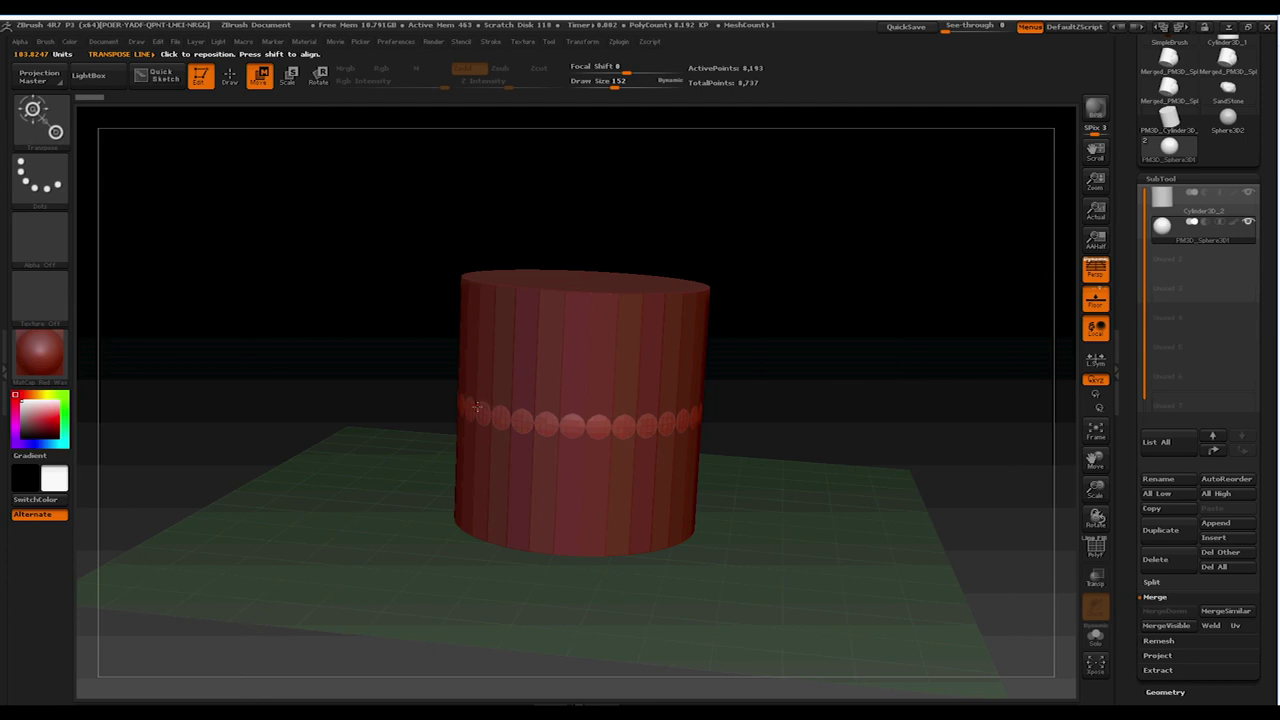
{"action": "left_click_drag", "start_coordinate": [476, 405], "coordinate": [740, 405]}
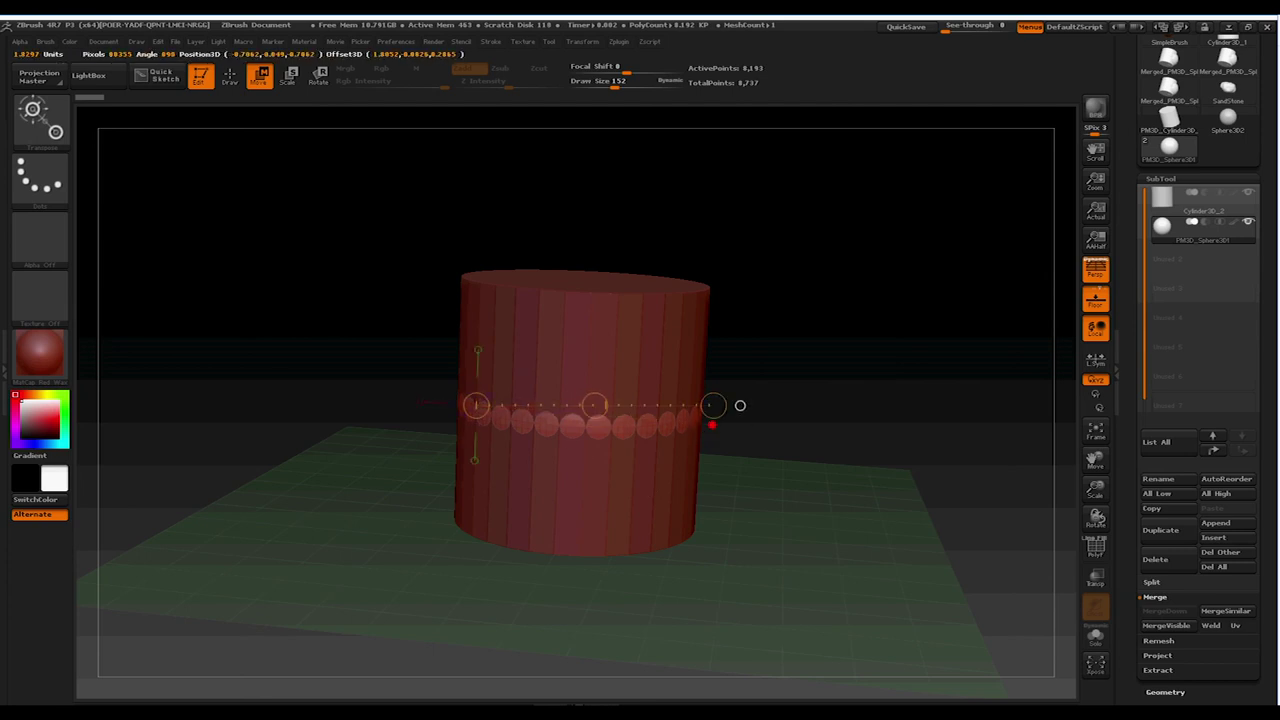
{"action": "left_click_drag", "start_coordinate": [594, 405], "coordinate": [661, 413]}
{"action": "mouse_move", "coordinate": [886, 427]}
{"action": "left_mouse_down"}
{"action": "mouse_move", "coordinate": [871, 434]}
{"action": "mouse_move", "coordinate": [889, 437]}
{"action": "mouse_move", "coordinate": [885, 427]}
{"action": "left_mouse_up"}
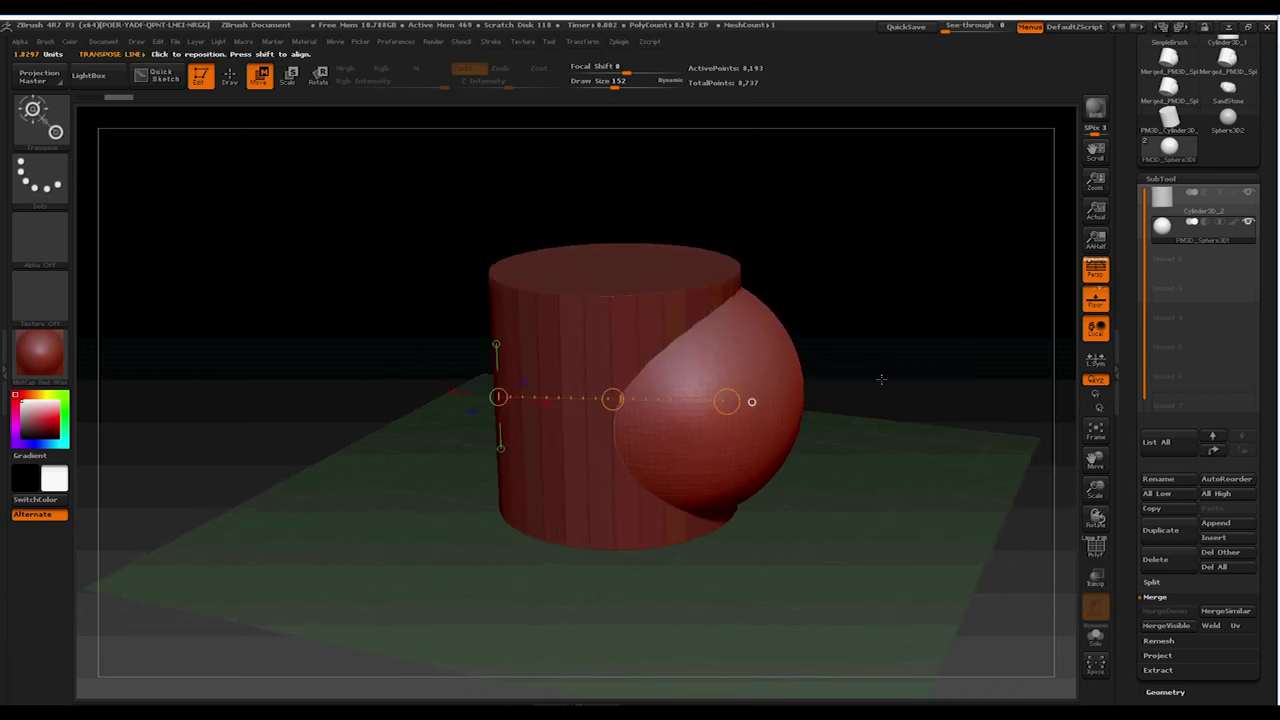
{"action": "left_click_drag", "start_coordinate": [870, 358], "coordinate": [825, 371]}
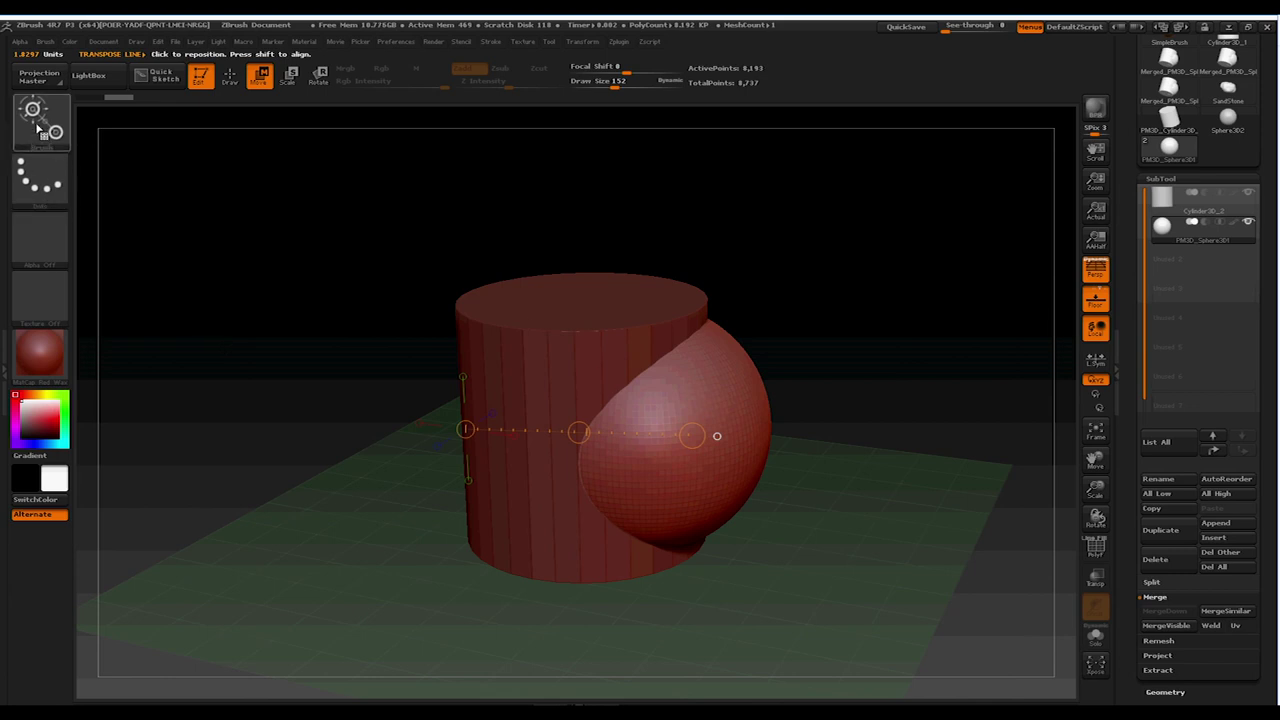
Undo a test sculpt stroke on the sphere and select the cylinder subtool
{"action": "key", "text": "q"}
{"action": "mouse_move", "coordinate": [640, 420]}
{"action": "left_mouse_down"}
{"action": "mouse_move", "coordinate": [539, 394]}
{"action": "mouse_move", "coordinate": [573, 398]}
{"action": "mouse_move", "coordinate": [532, 425]}
{"action": "left_mouse_up"}
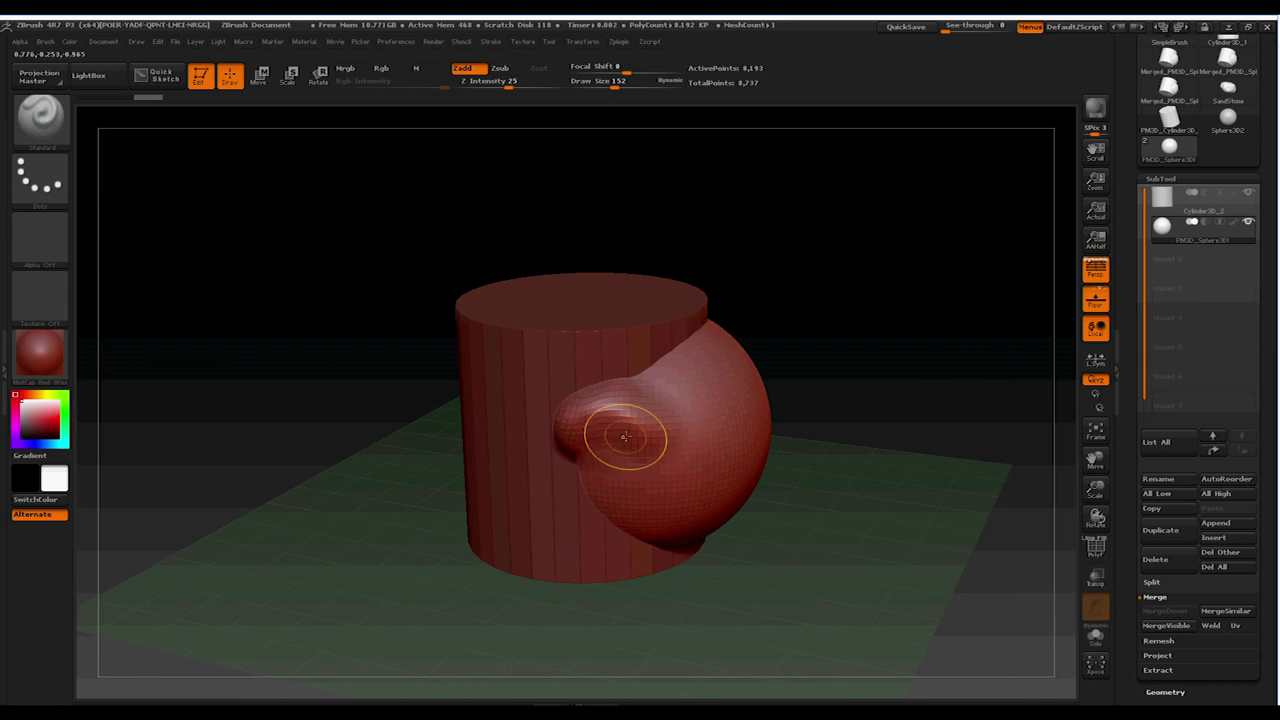
{"action": "key", "text": "ctrl+z"}
{"action": "left_click", "coordinate": [590, 450], "text": "alt"}
{"action": "left_click", "coordinate": [603, 428]}
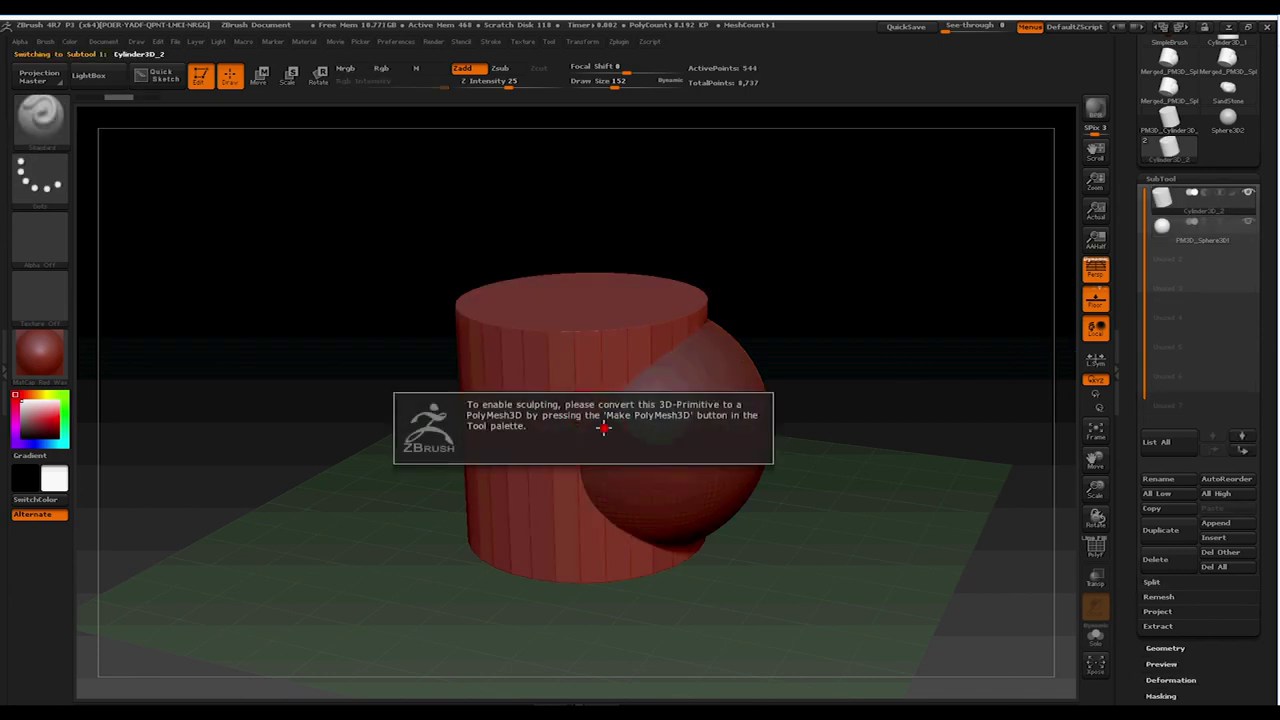
{"action": "scroll", "coordinate": [1264, 230], "scroll_direction": "up", "scroll_amount": 5}
Convert the cylinder with Make PolyMesh3D and append a new Sphere3D subtool
{"action": "left_click", "coordinate": [1213, 100]}
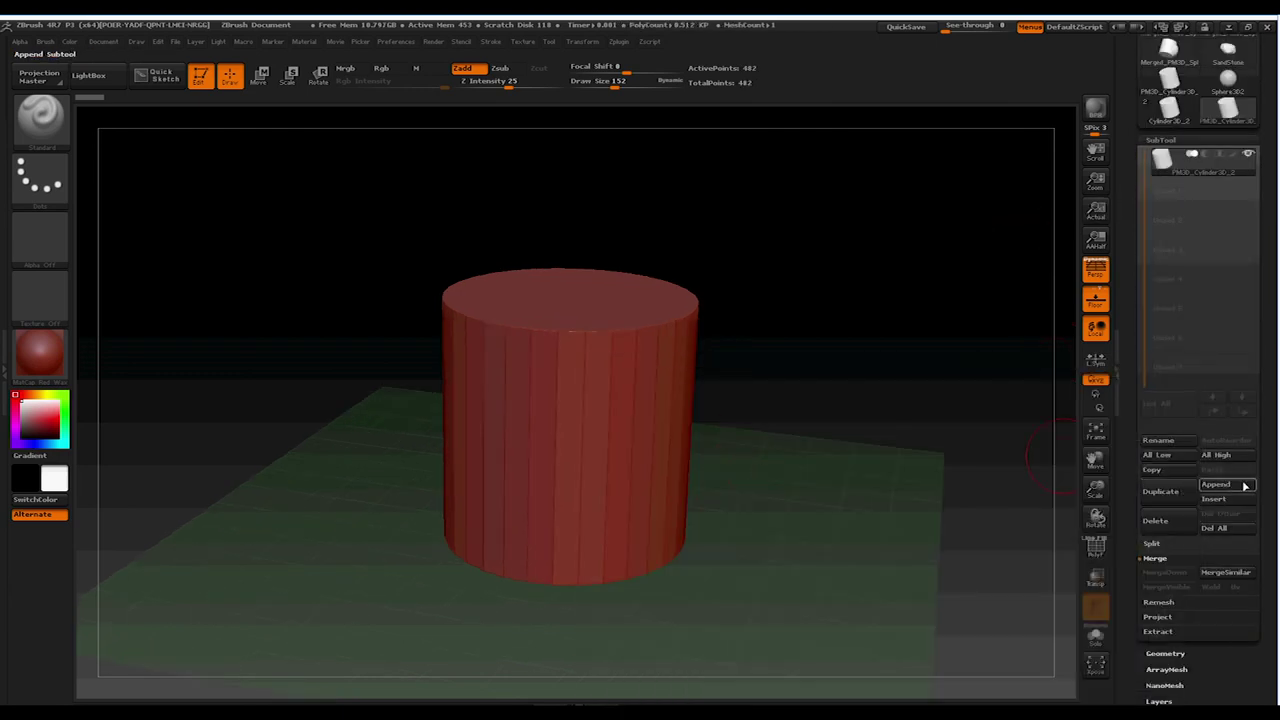
{"action": "left_click", "coordinate": [1220, 485]}
{"action": "left_click", "coordinate": [630, 473]}
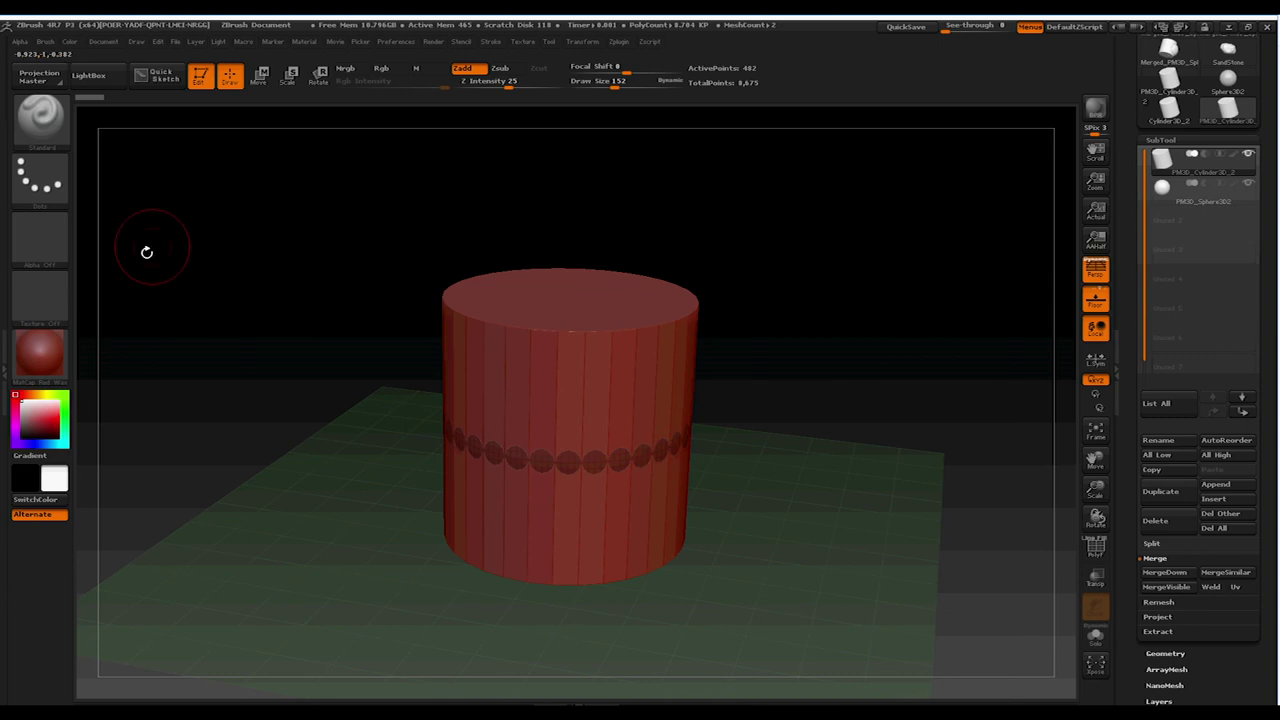
Move the new sphere so it bulges halfway out of the cylinder's side
{"action": "left_click", "coordinate": [259, 75]}
{"action": "left_click_drag", "start_coordinate": [449, 430], "coordinate": [689, 431]}
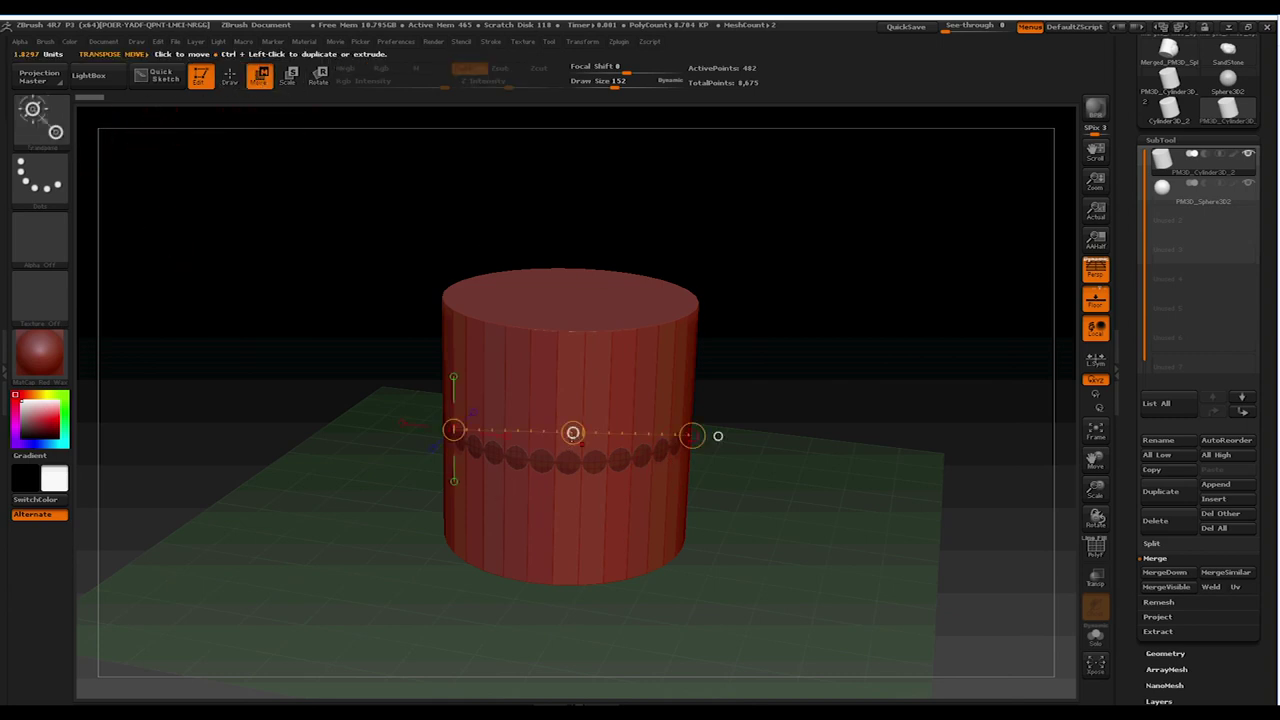
{"action": "left_click_drag", "start_coordinate": [571, 431], "coordinate": [639, 418]}
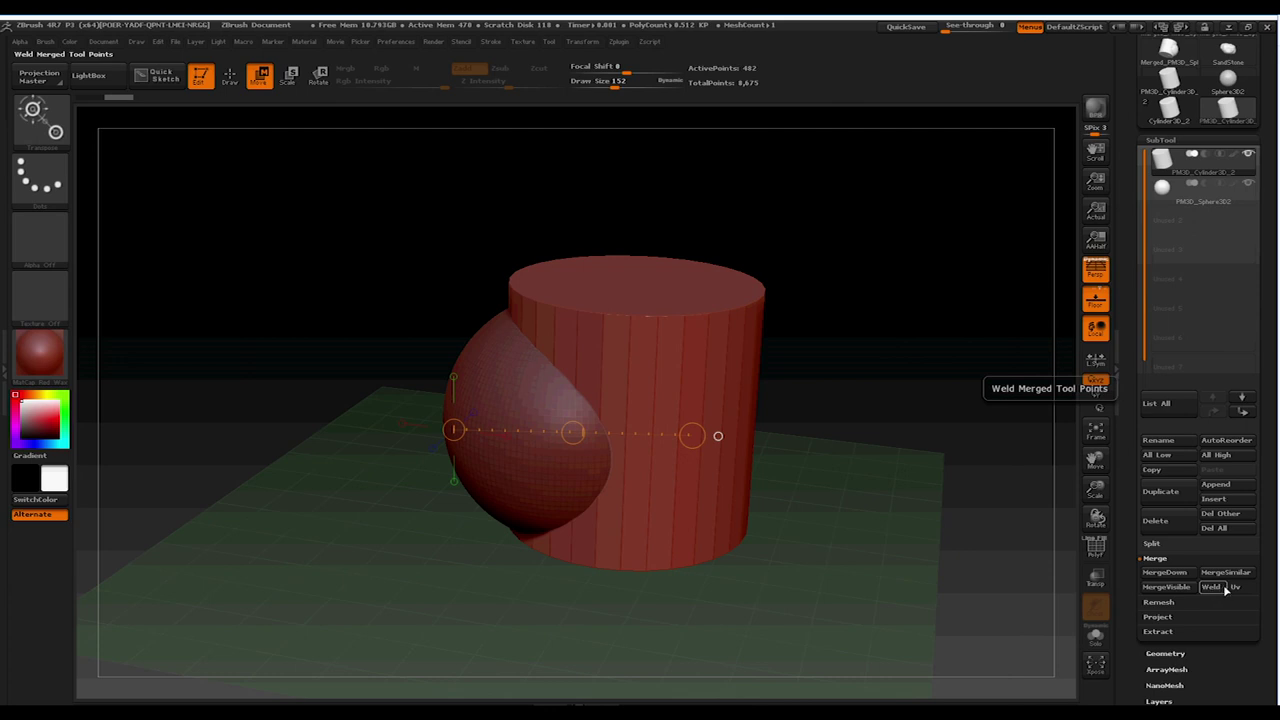
MergeDown the sphere into the cylinder, confirming the warning, leaving one 8,675-point subtool
{"action": "left_click", "coordinate": [1168, 574]}
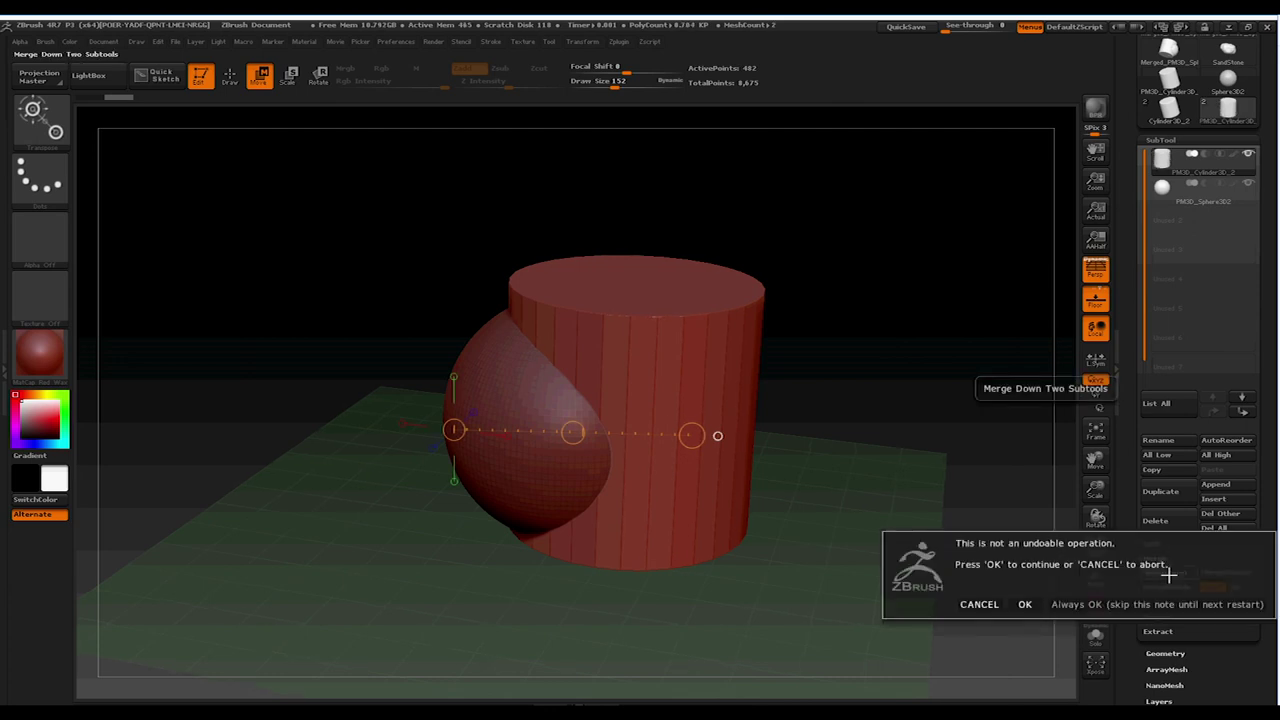
{"action": "left_click", "coordinate": [1024, 604]}
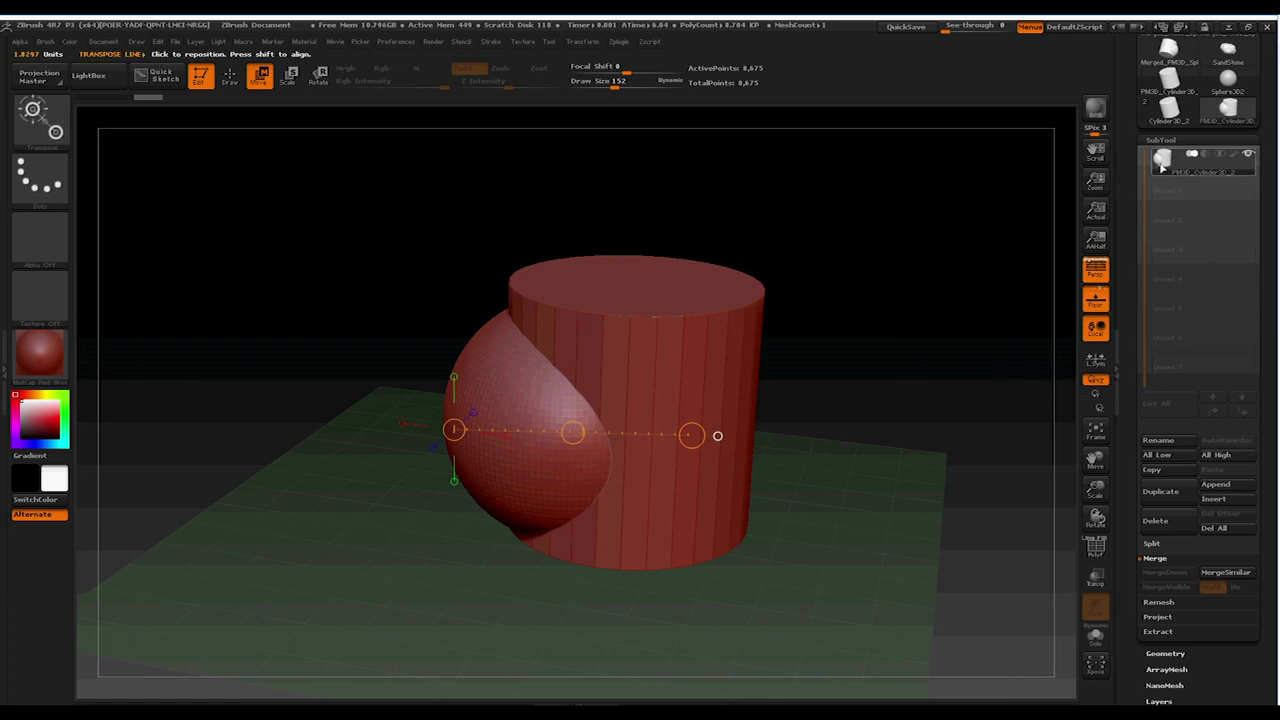
Switch to the Draw brush, test a stroke on the sphere-cylinder seam, and undo it
{"action": "key", "text": "q"}
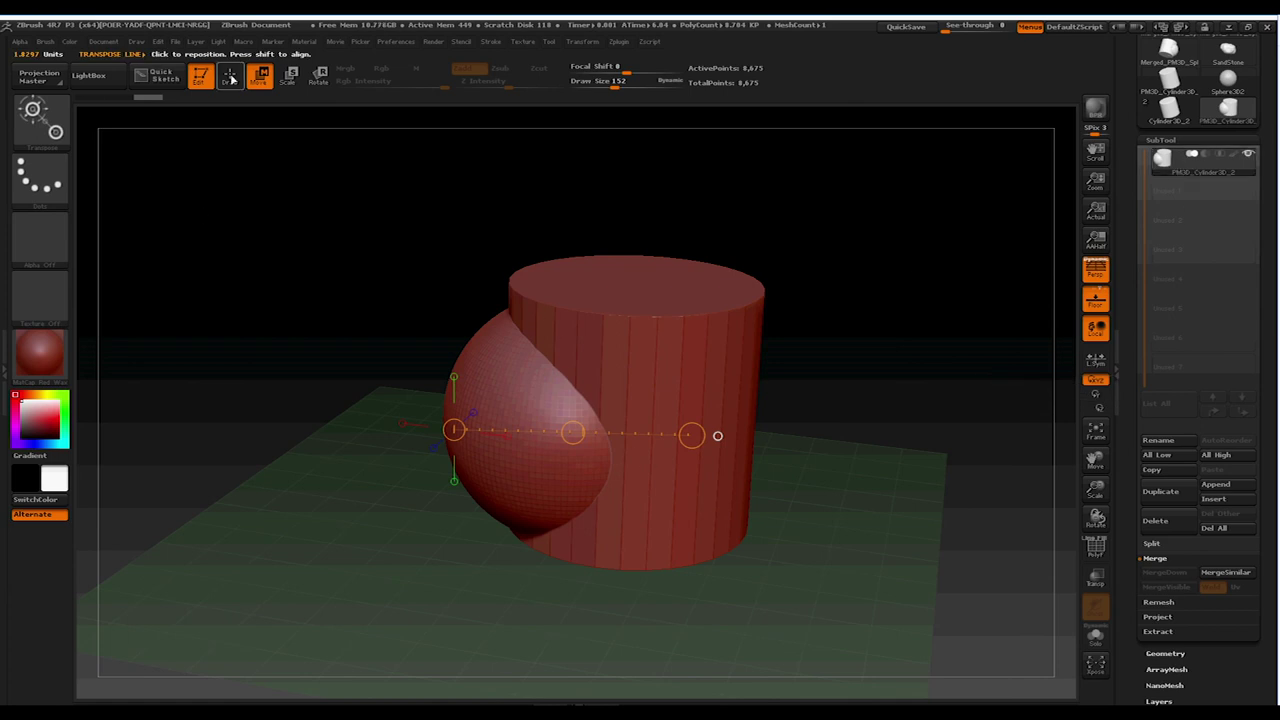
{"action": "left_click_drag", "start_coordinate": [617, 418], "coordinate": [638, 456]}
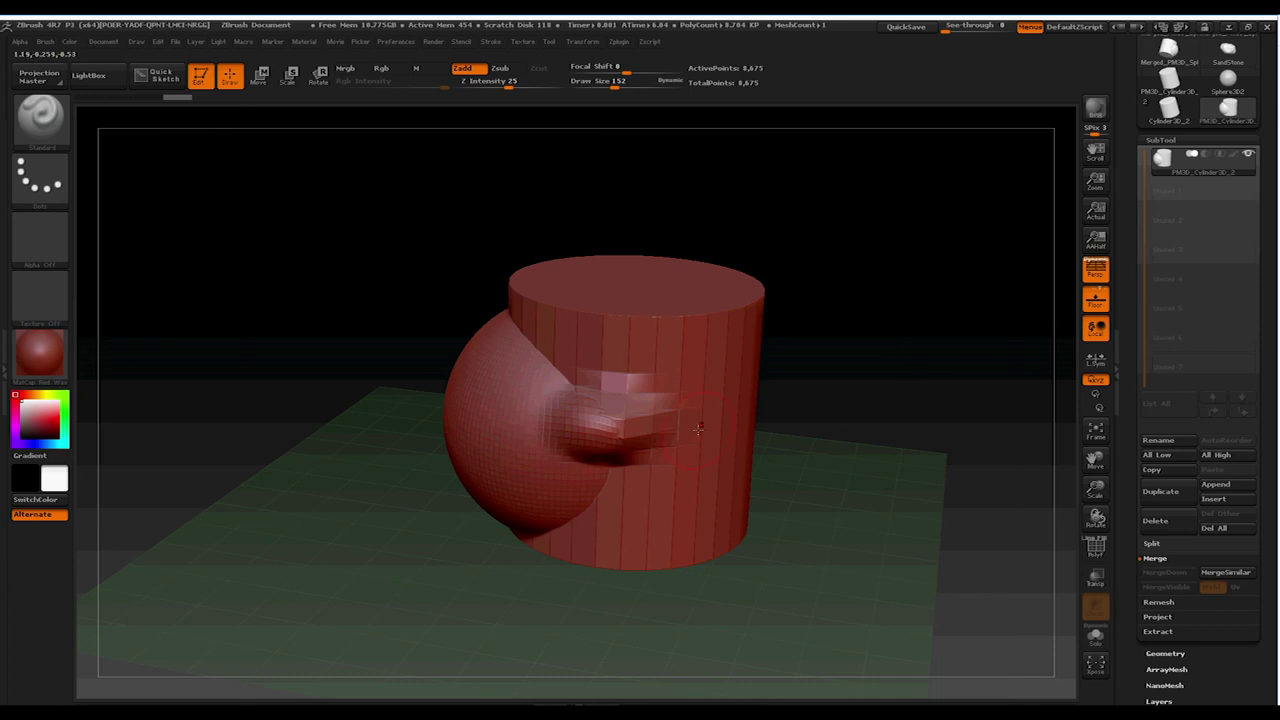
{"action": "key", "text": "ctrl+z"}
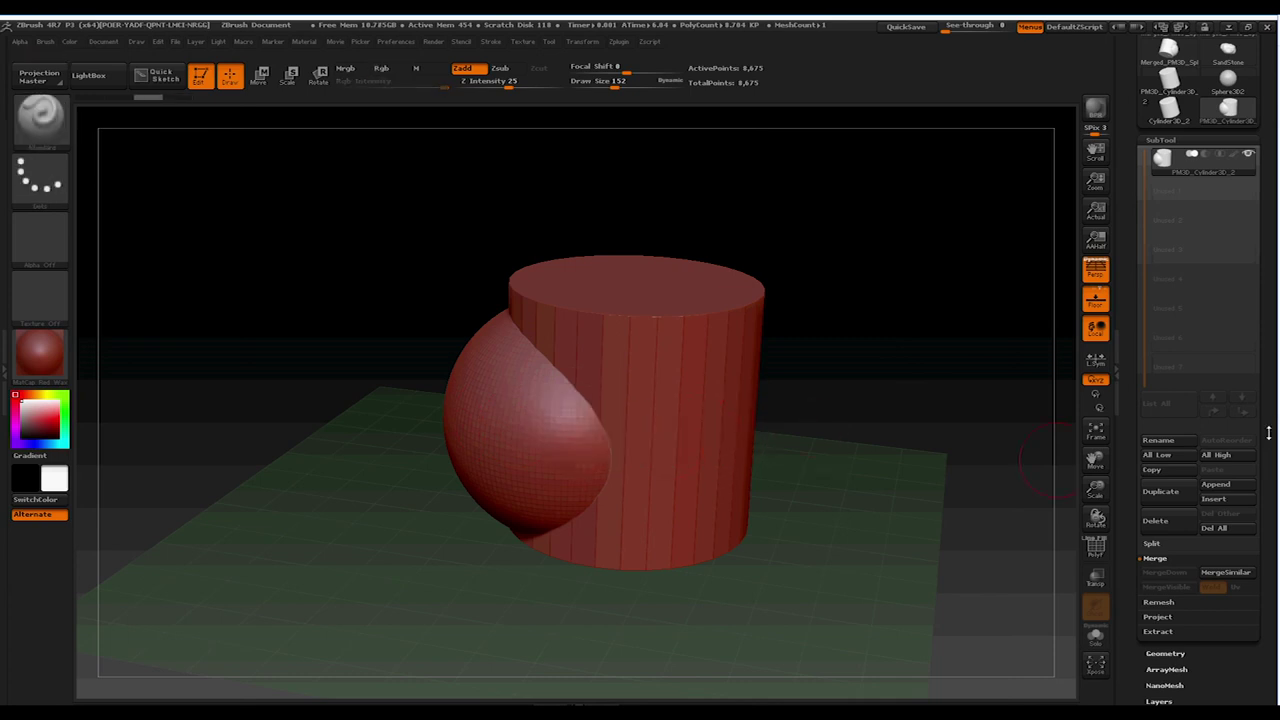
{"action": "scroll", "coordinate": [1209, 607], "scroll_direction": "down", "scroll_amount": 2}
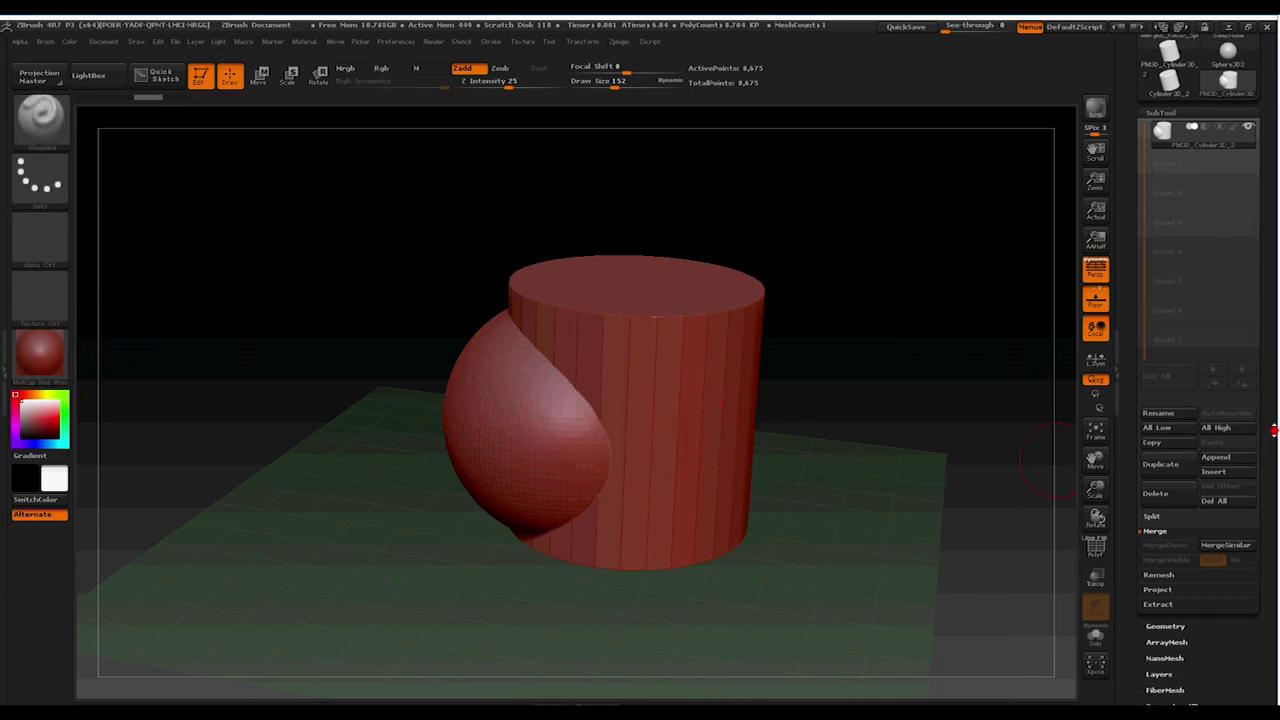
DynaMesh the merged model at Resolution 88 (37,823 points) and show the PolyFrame wireframe
{"action": "left_click", "coordinate": [1165, 619]}
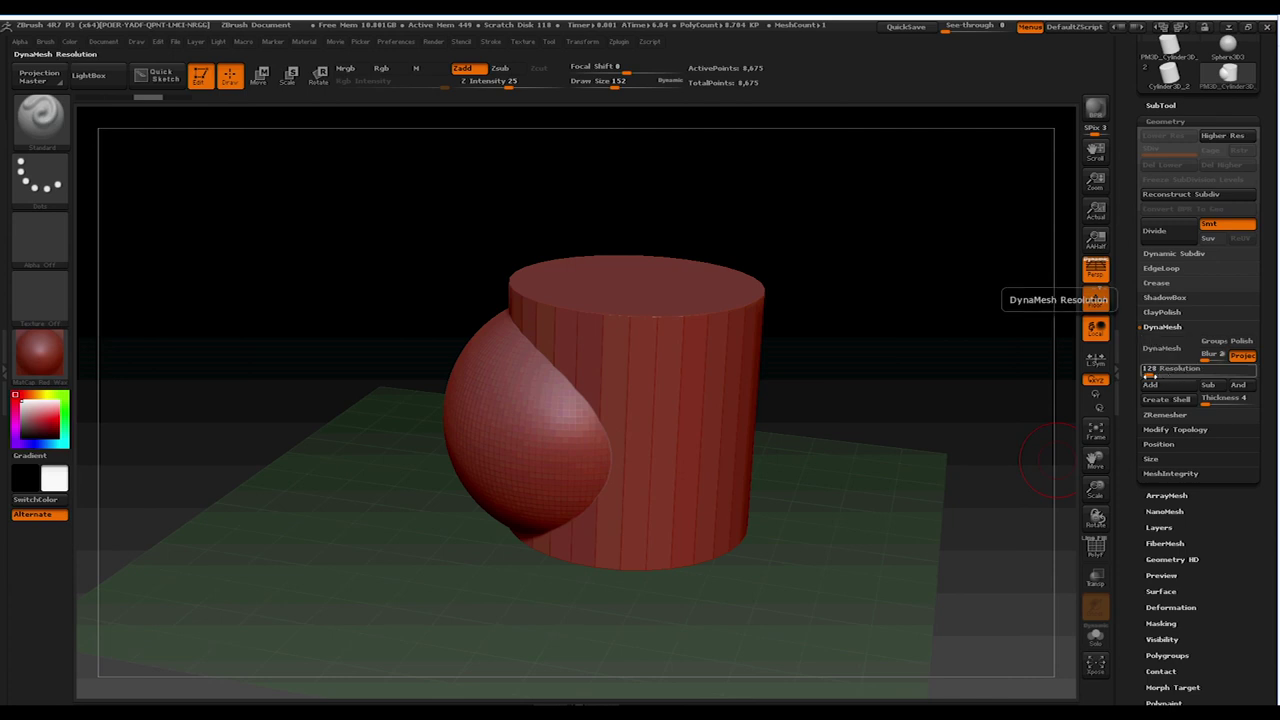
{"action": "left_click", "coordinate": [1148, 372]}
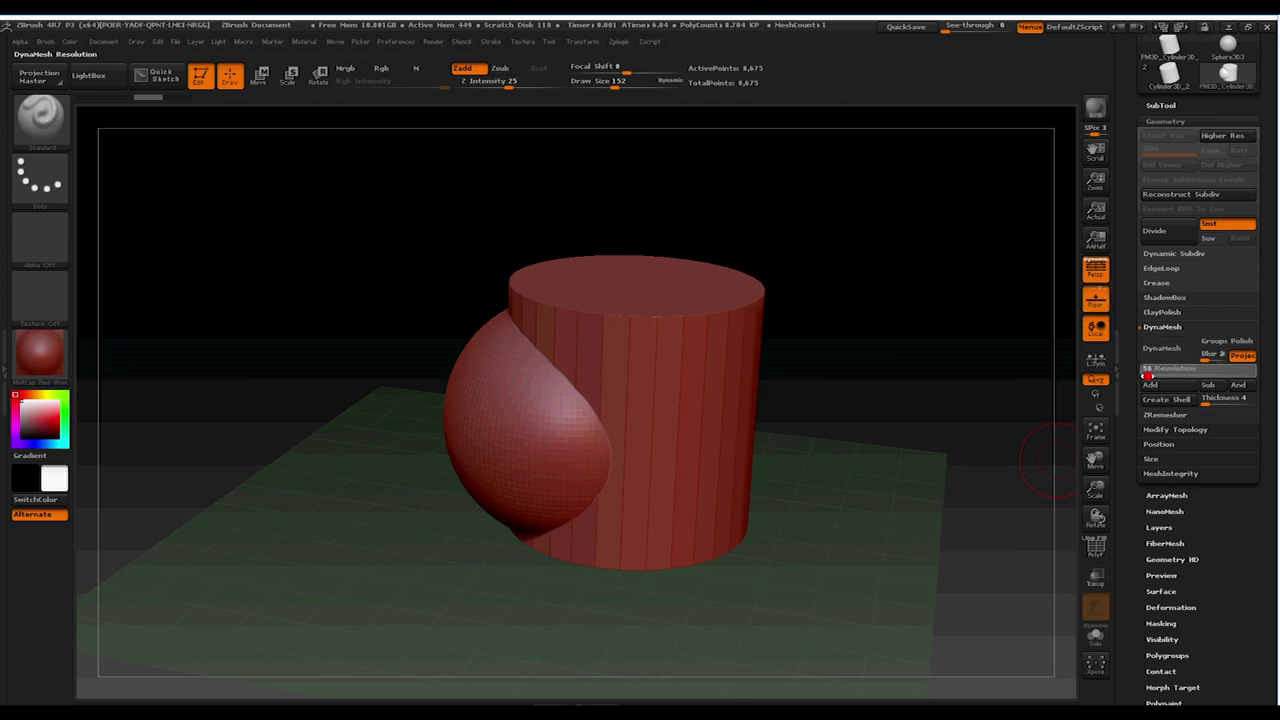
{"action": "left_click_drag", "start_coordinate": [1147, 376], "coordinate": [1151, 372]}
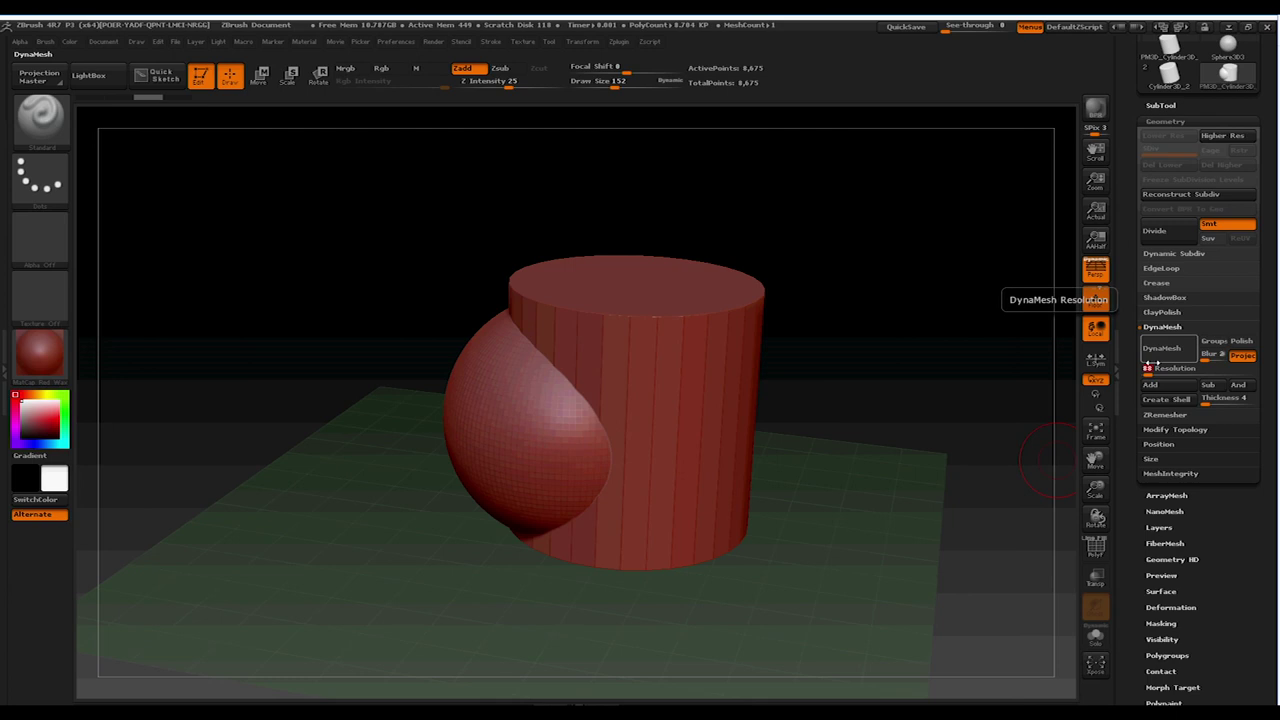
{"action": "left_click", "coordinate": [1162, 350]}
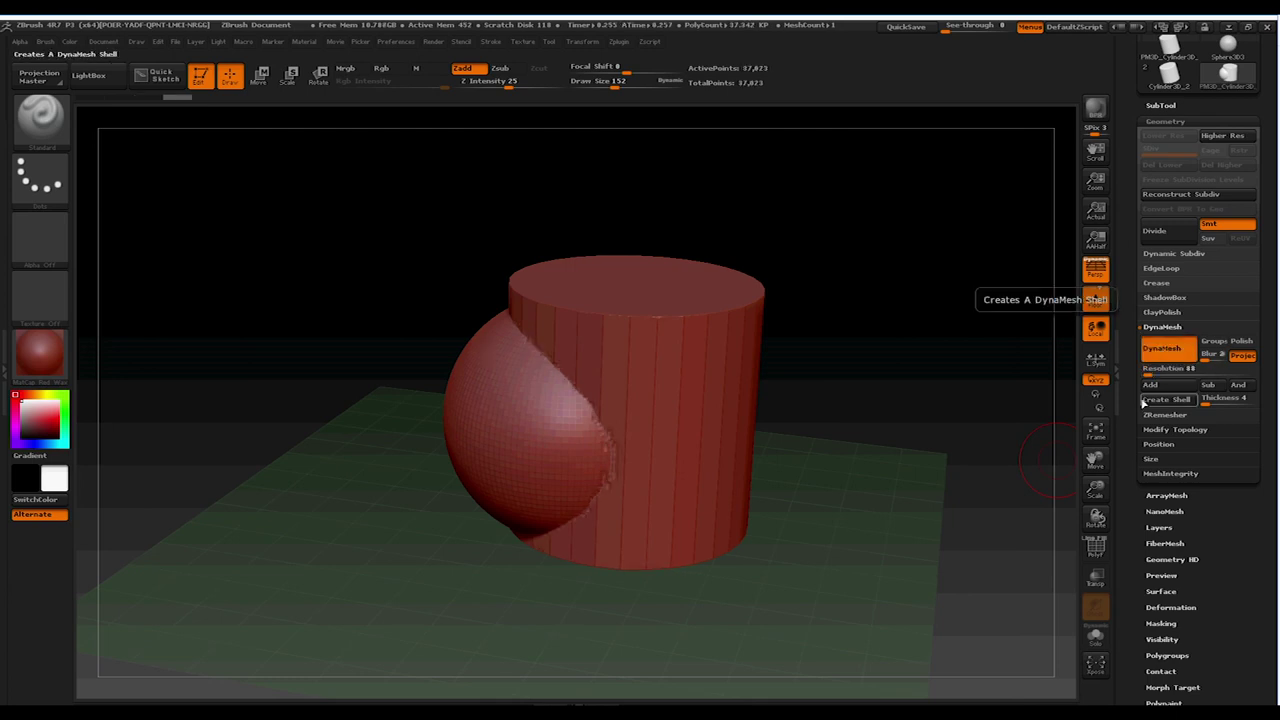
{"action": "left_click", "coordinate": [1095, 546]}
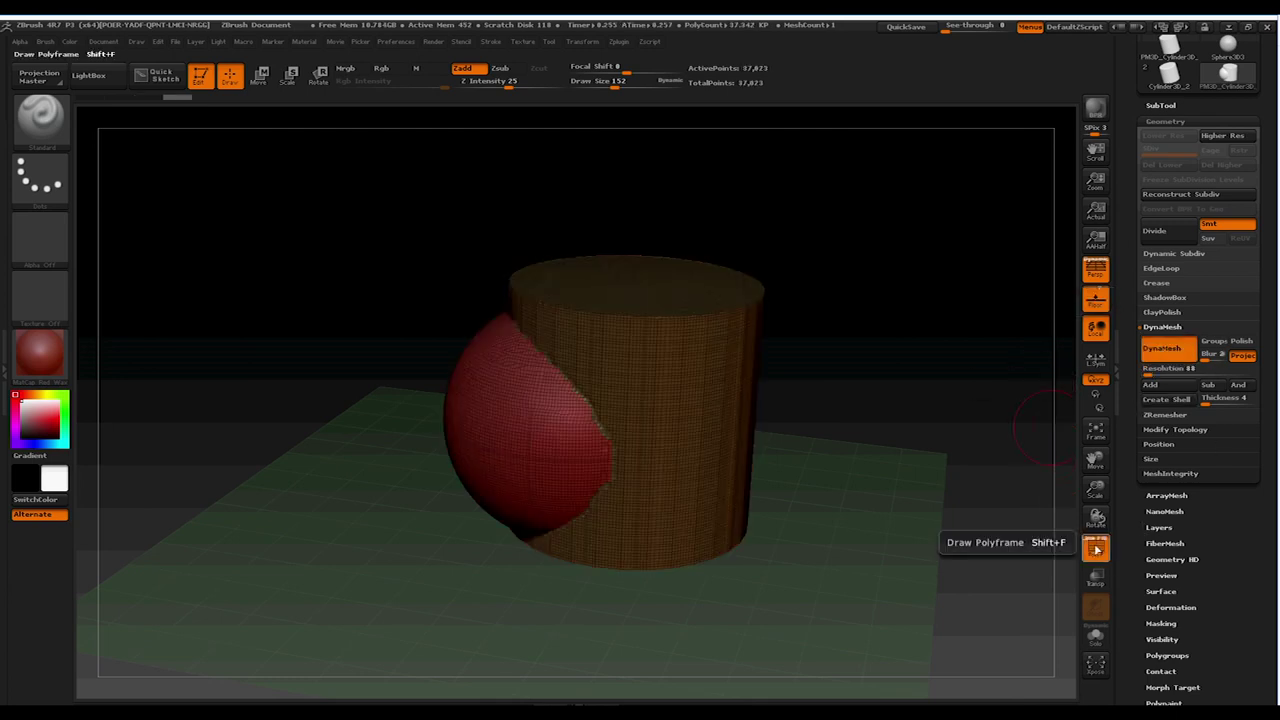
{"action": "left_click", "coordinate": [1095, 546]}
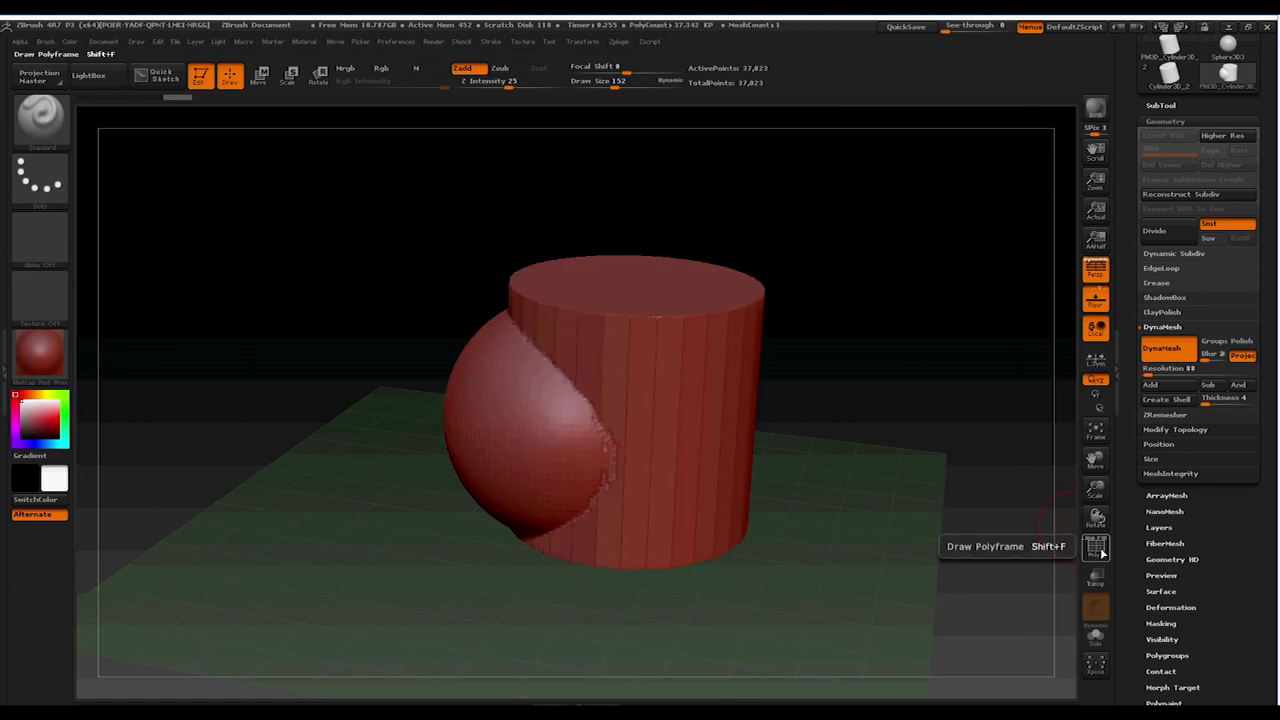
{"action": "scroll", "coordinate": [1264, 516], "scroll_direction": "down", "scroll_amount": 1}
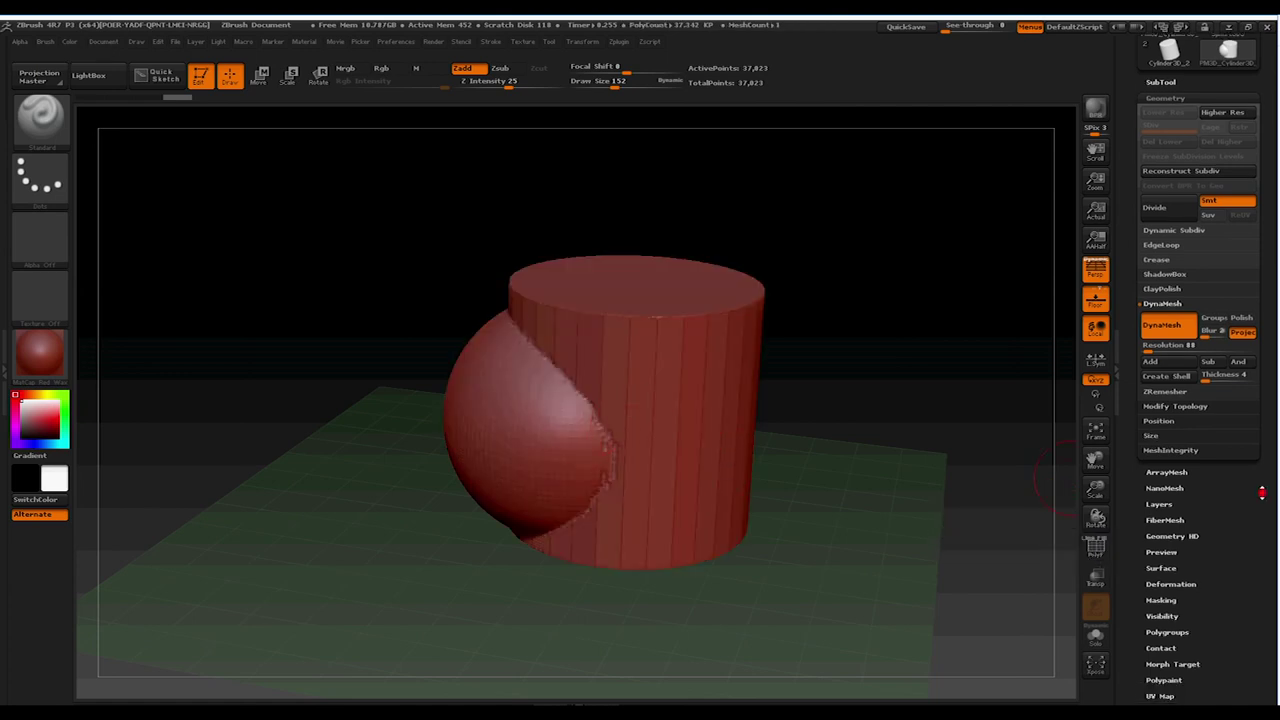
{"action": "left_click", "coordinate": [1175, 624]}
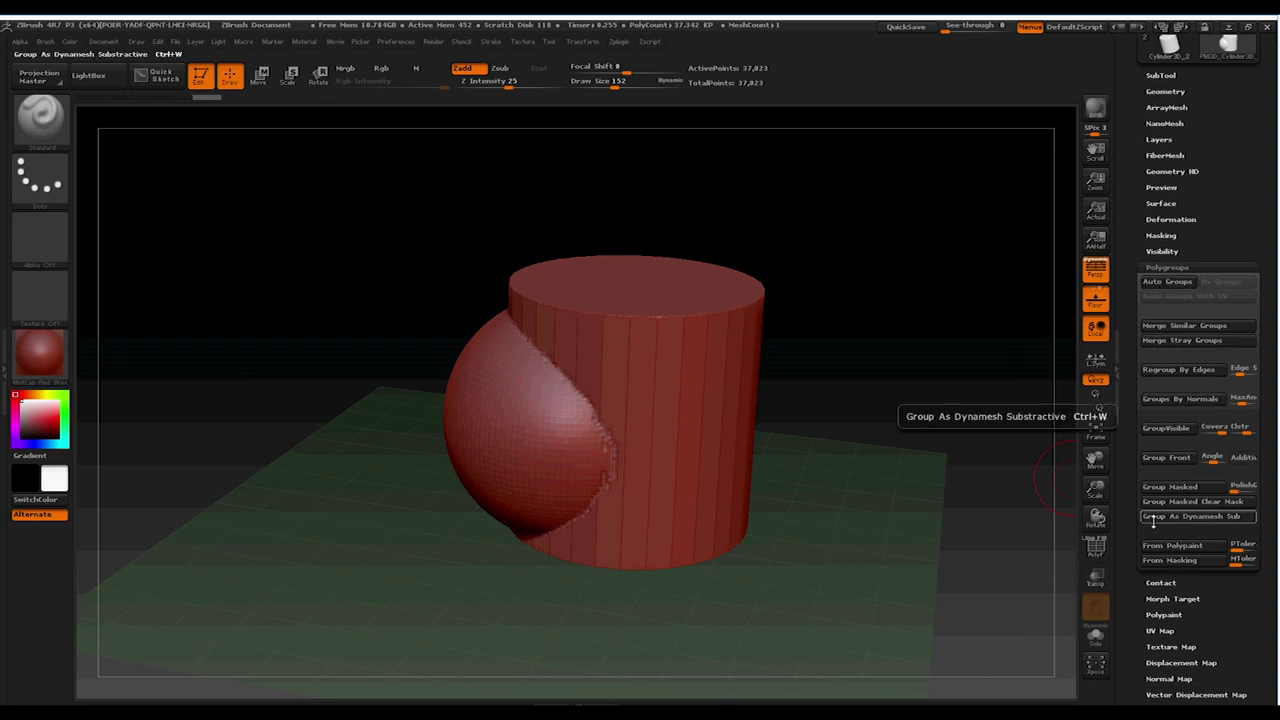
{"action": "left_click", "coordinate": [1095, 546]}
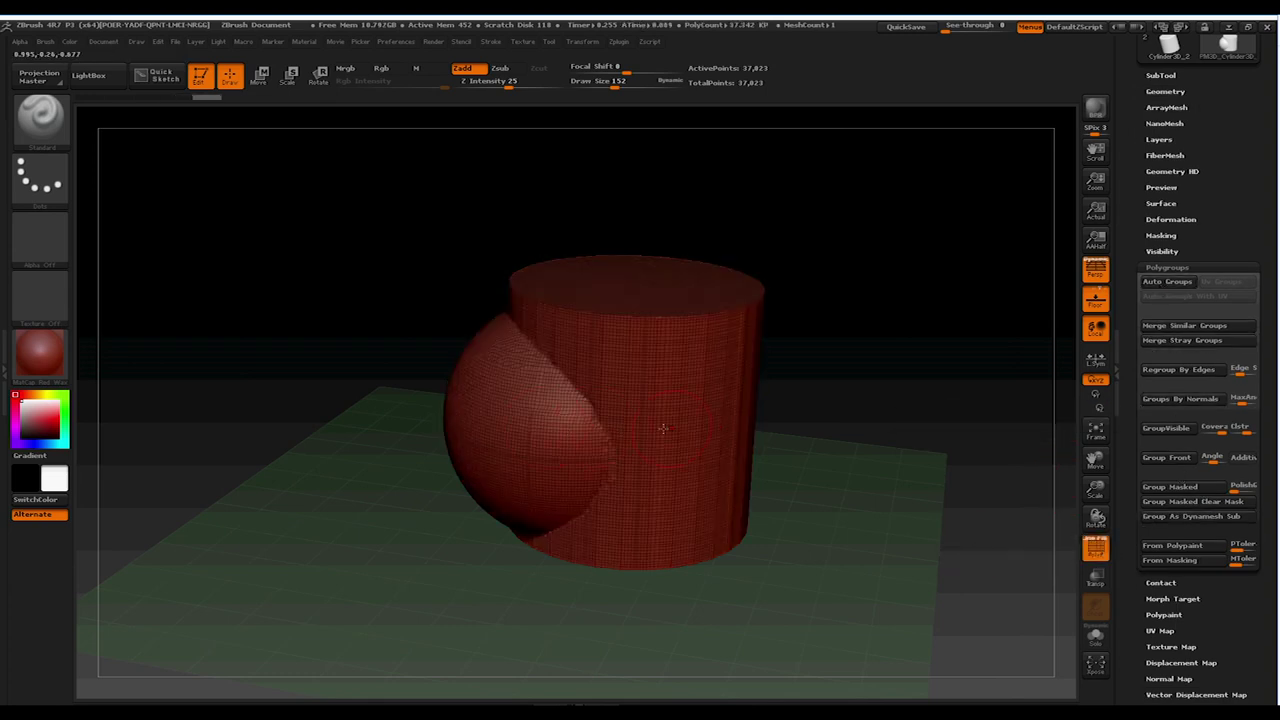
{"action": "left_click_drag", "start_coordinate": [906, 346], "coordinate": [934, 320]}
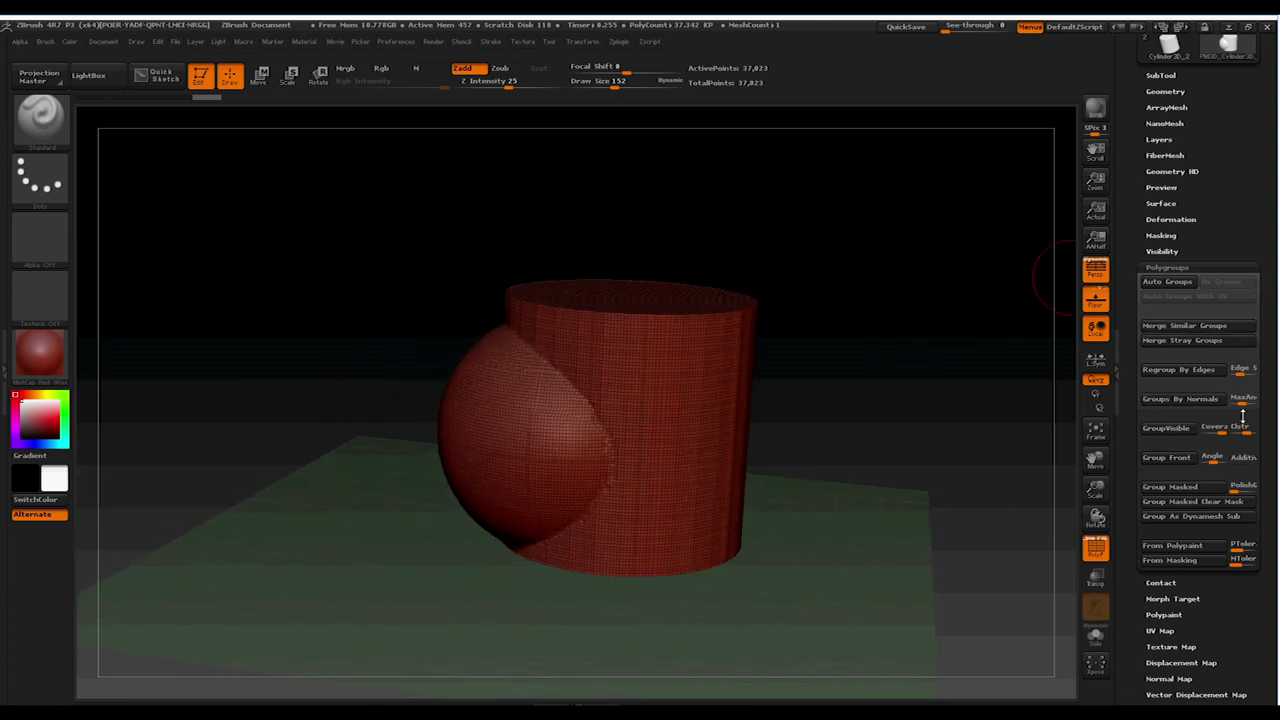
{"action": "left_click", "coordinate": [1096, 550]}
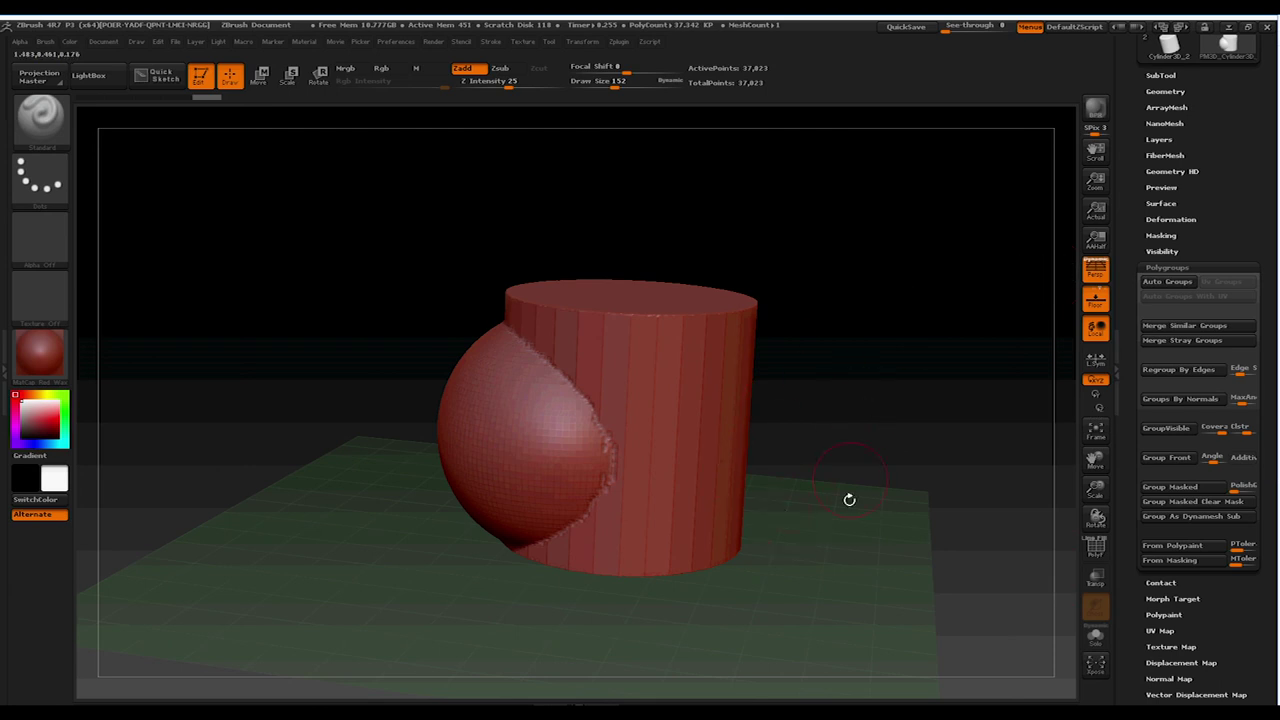
{"action": "left_click_drag", "start_coordinate": [1273, 166], "coordinate": [1270, 331]}
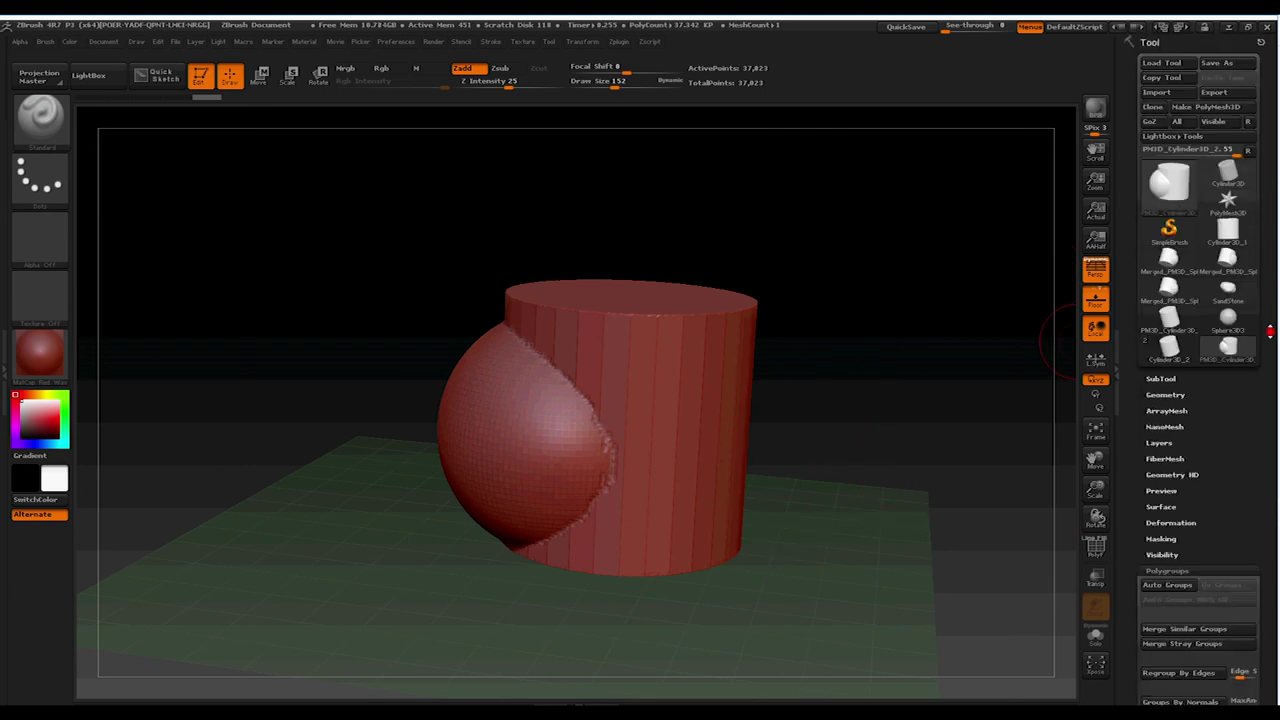
Append a Cube3D subtool, then undo an accidental move of the cylinder
{"action": "left_click", "coordinate": [1161, 379]}
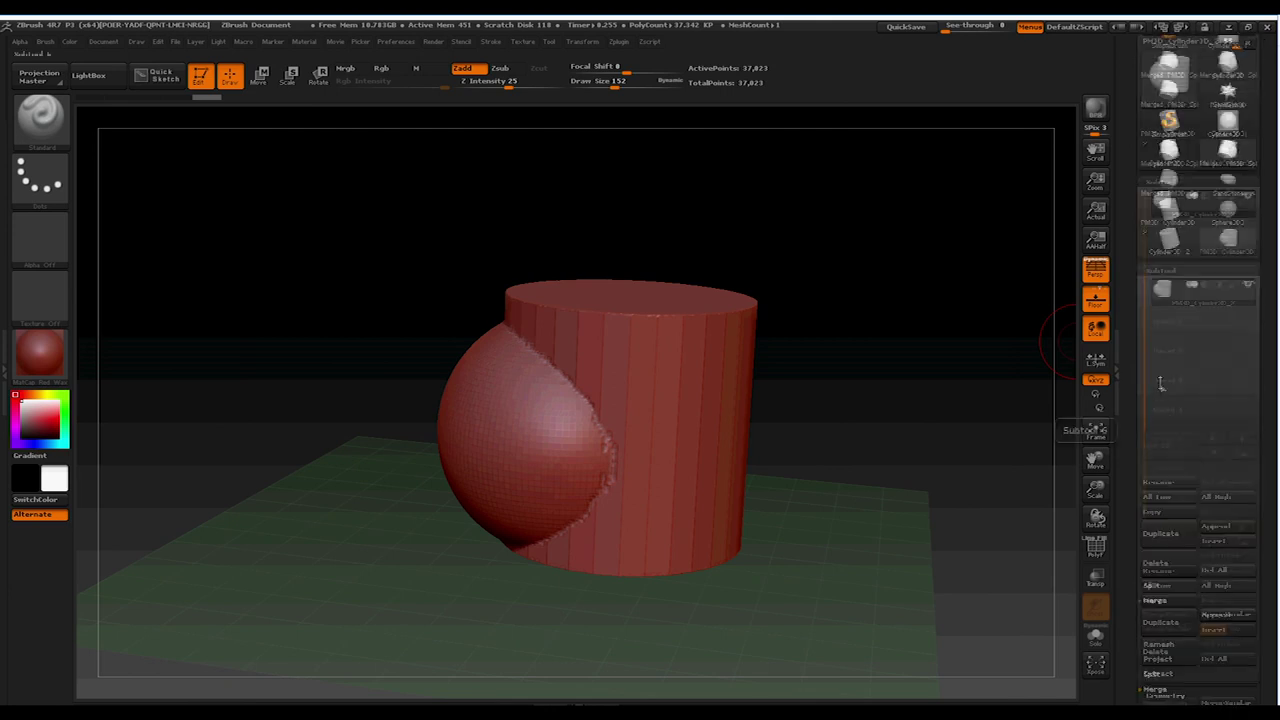
{"action": "left_click", "coordinate": [1216, 526]}
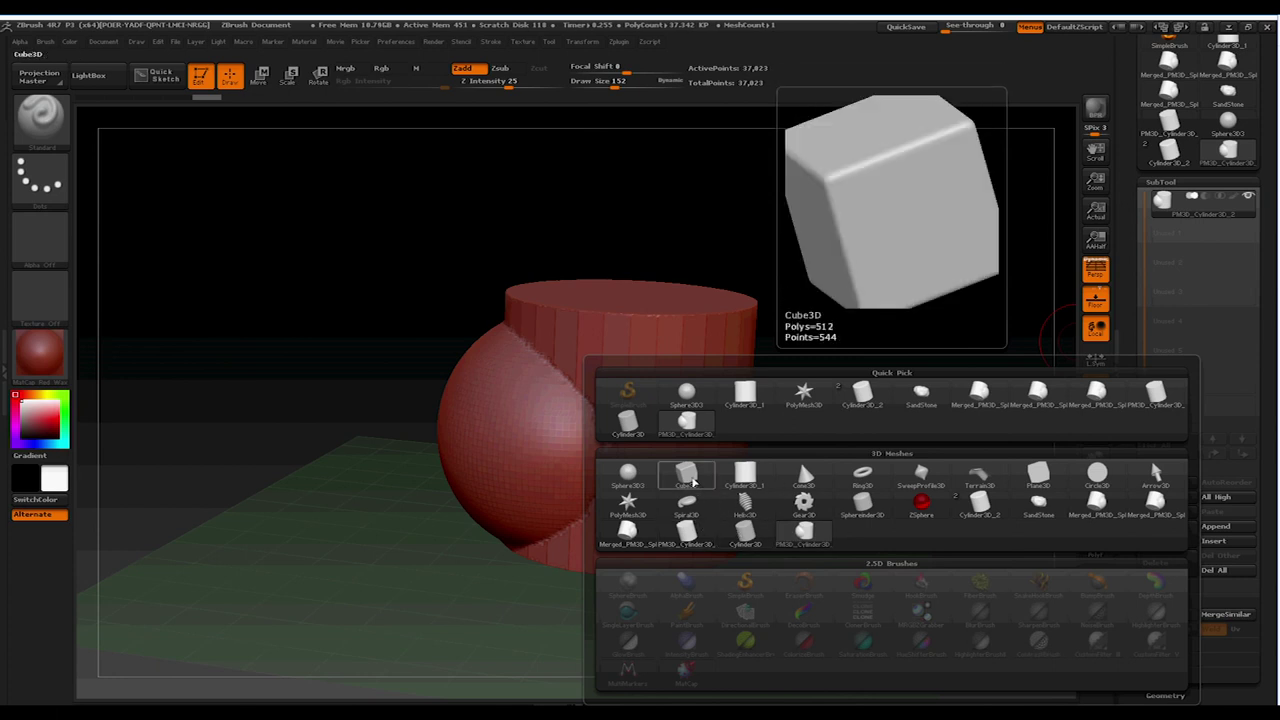
{"action": "left_click", "coordinate": [690, 478]}
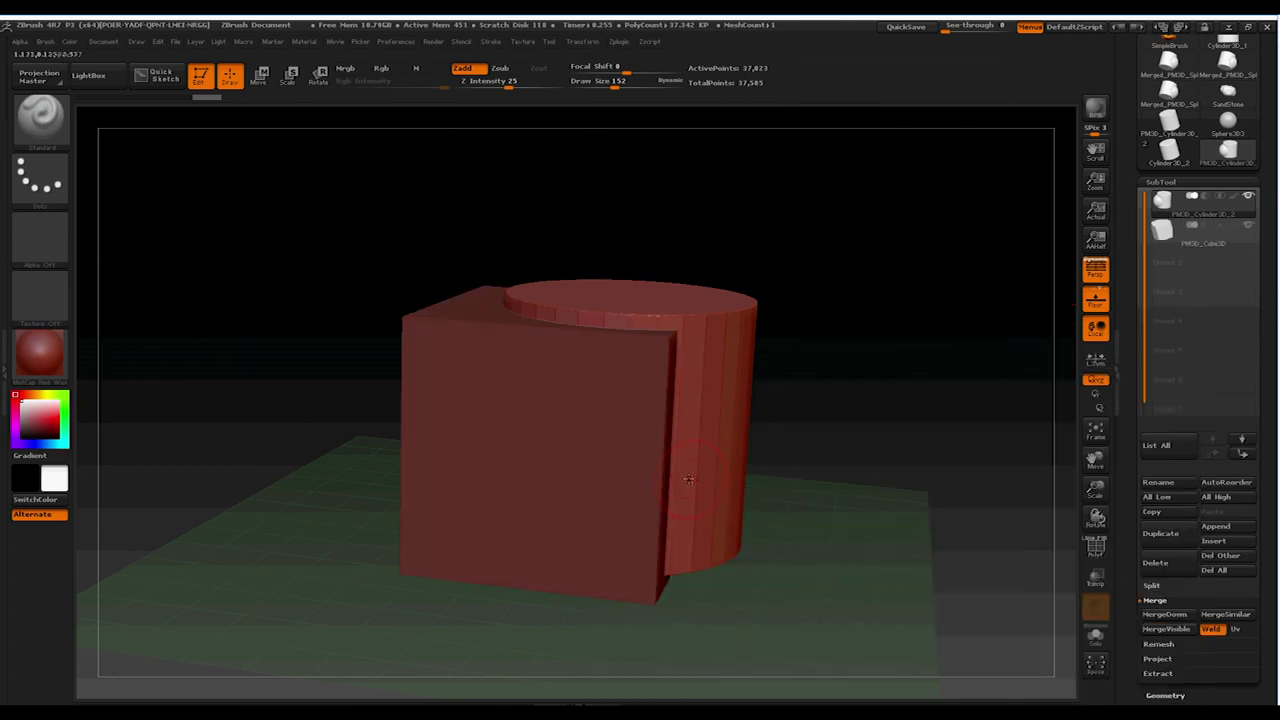
{"action": "left_click", "coordinate": [268, 85]}
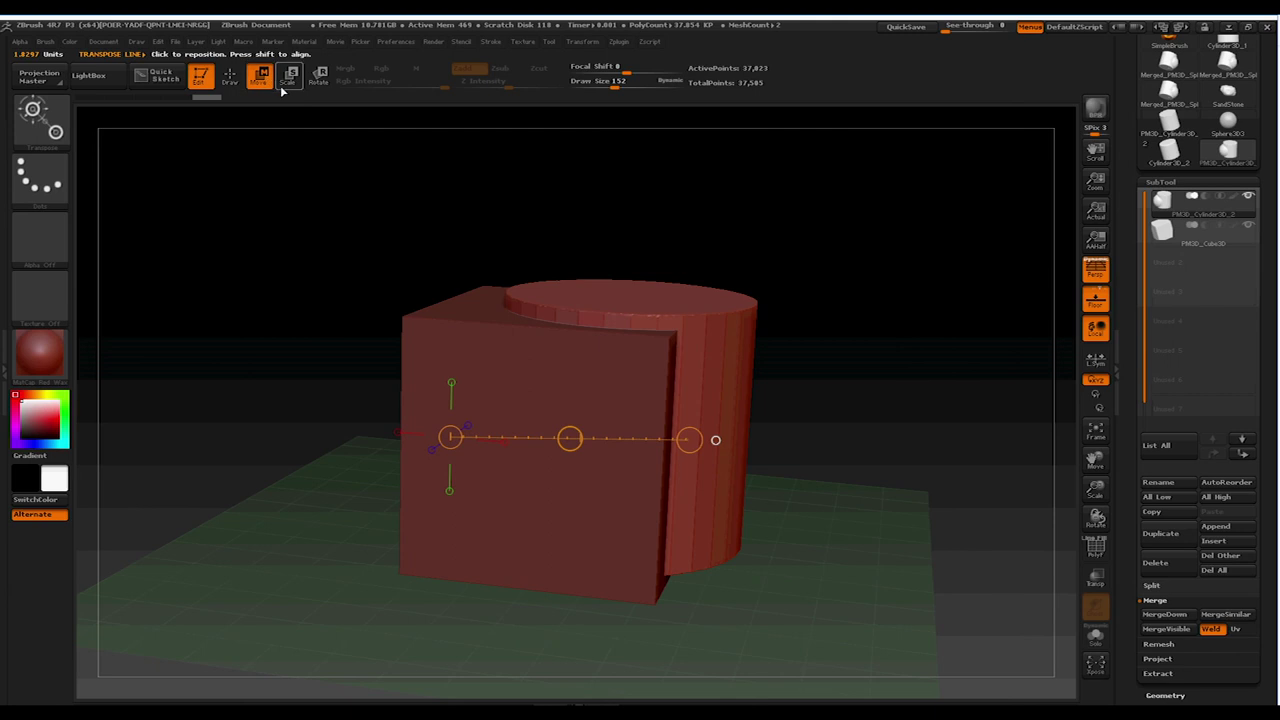
{"action": "left_click_drag", "start_coordinate": [569, 437], "coordinate": [791, 434]}
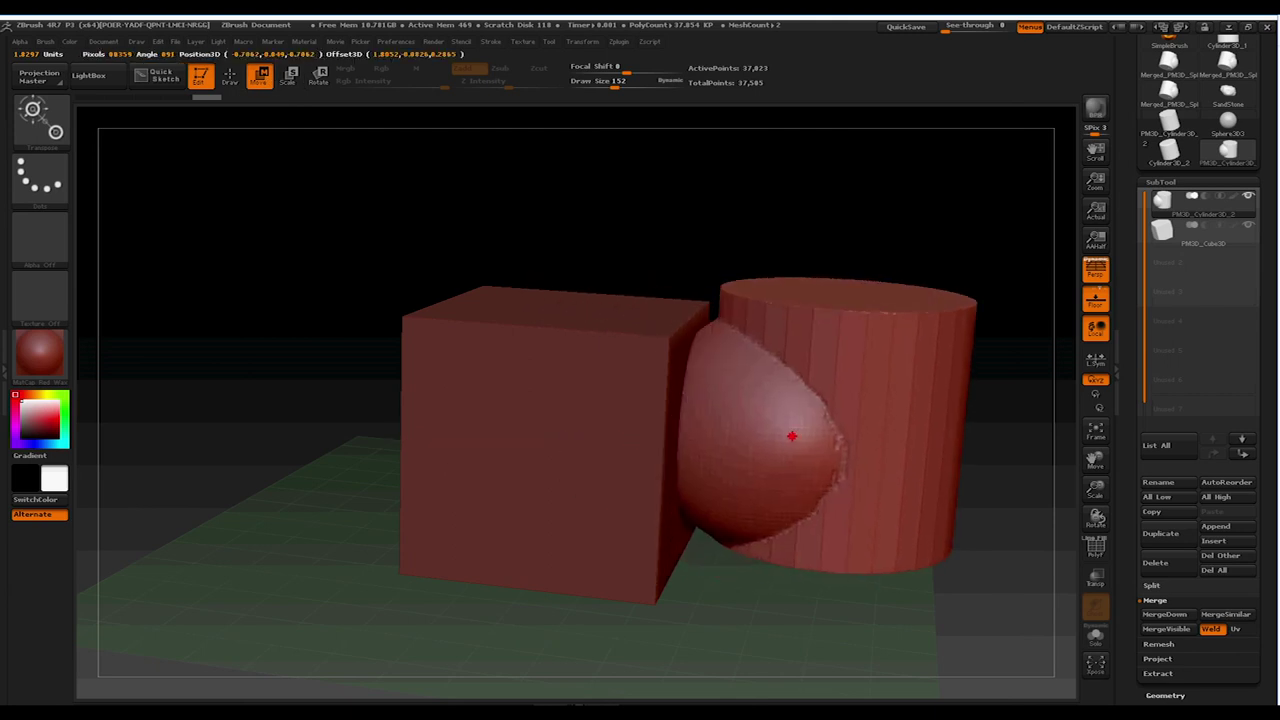
{"action": "key", "text": "ctrl+z"}
Select the cube subtool and scale it down with the transpose line
{"action": "left_click", "coordinate": [560, 380], "text": "alt"}
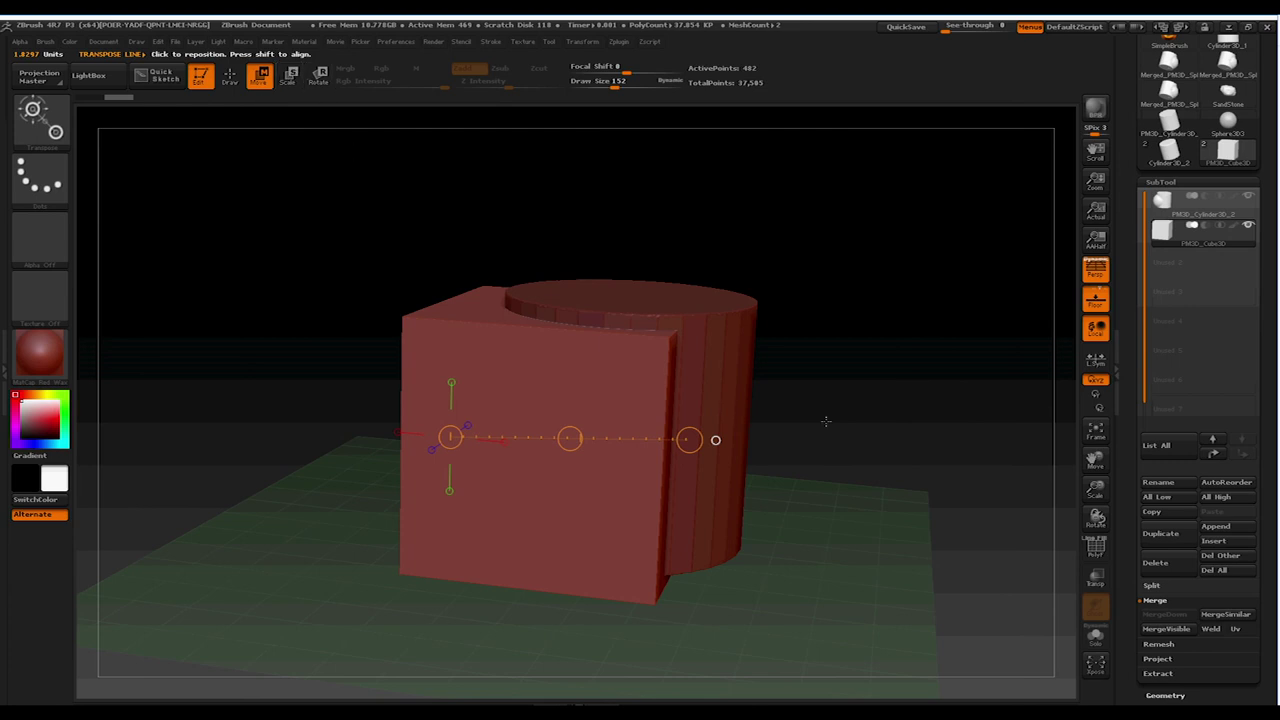
{"action": "left_click_drag", "start_coordinate": [298, 252], "coordinate": [271, 268], "text": "shift"}
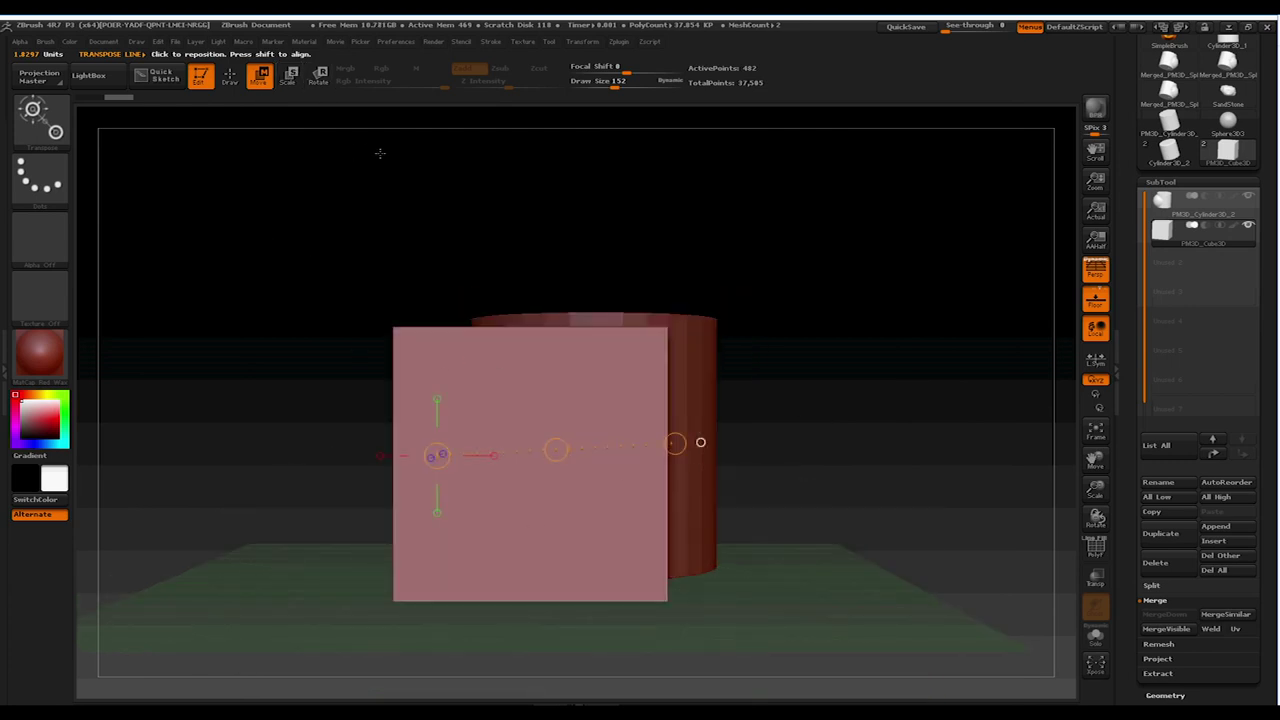
{"action": "left_click", "coordinate": [288, 75]}
{"action": "left_click_drag", "start_coordinate": [511, 271], "coordinate": [530, 532]}
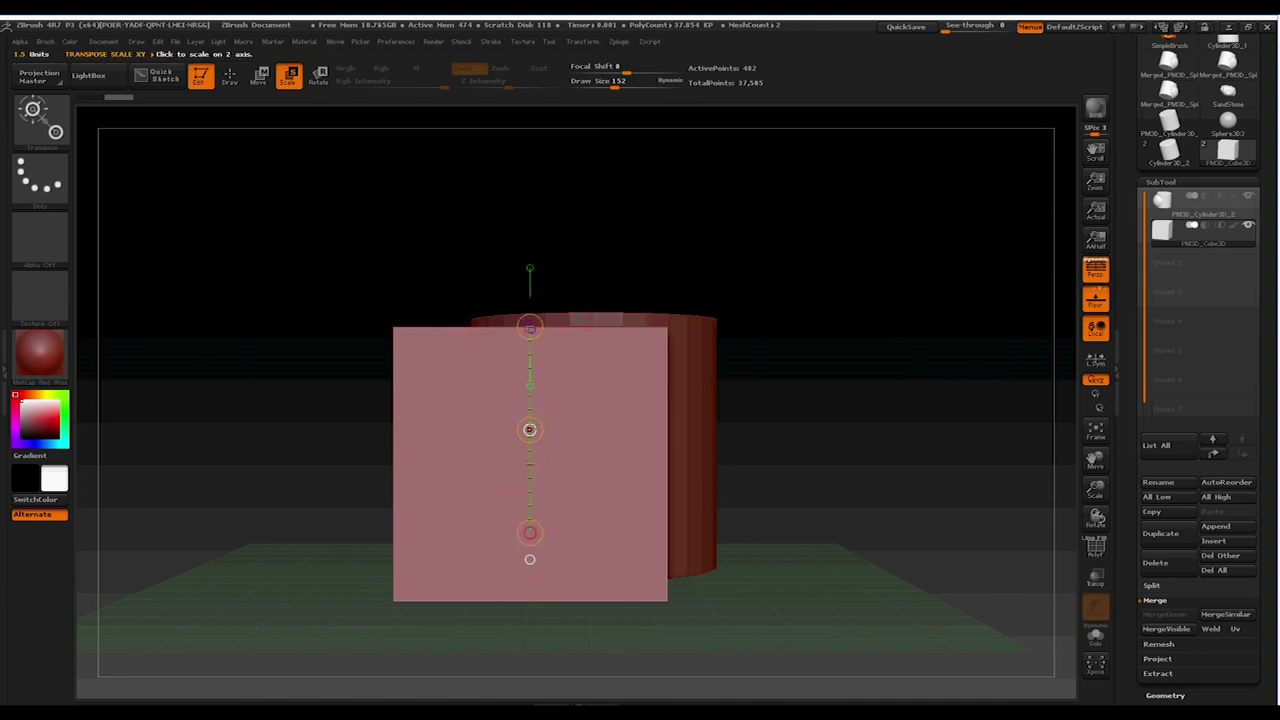
{"action": "left_click_drag", "start_coordinate": [530, 328], "coordinate": [527, 566]}
Move the cube into the cylinder's right side, opposite the sphere bulge
{"action": "key", "text": "w"}
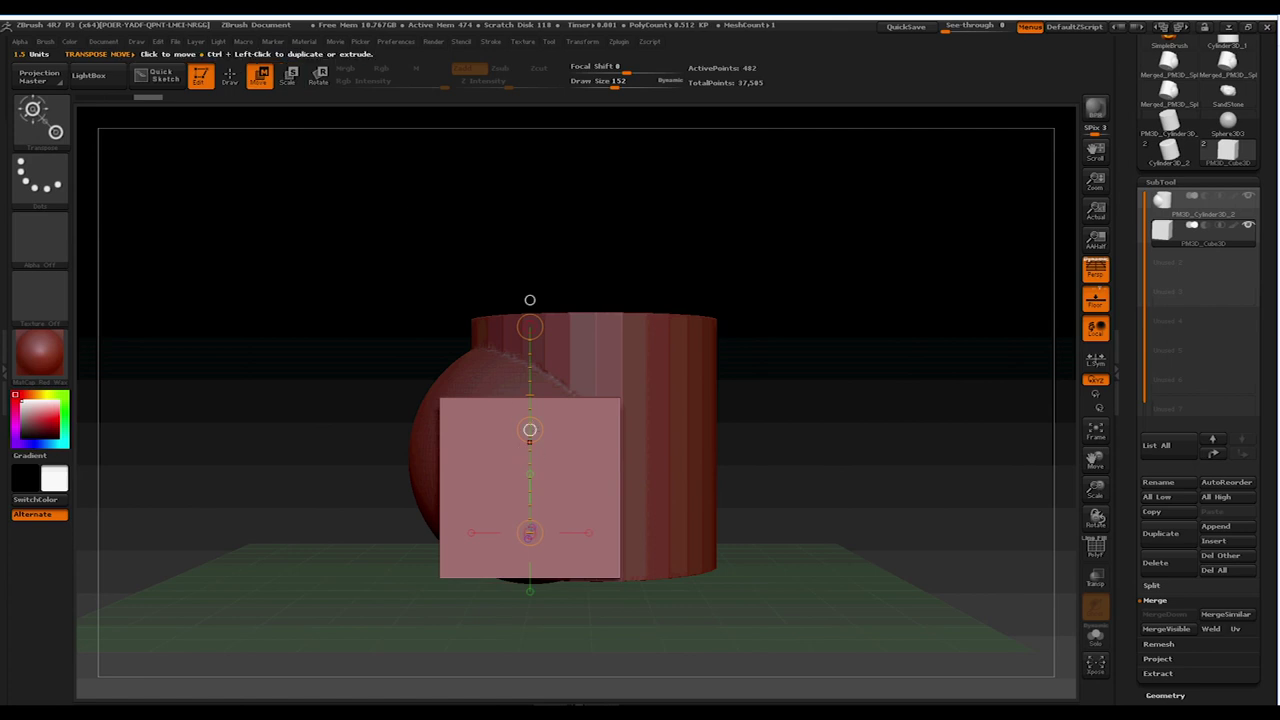
{"action": "left_click_drag", "start_coordinate": [530, 430], "coordinate": [766, 390]}
{"action": "left_click_drag", "start_coordinate": [893, 280], "coordinate": [693, 463]}
{"action": "left_click_drag", "start_coordinate": [531, 424], "coordinate": [593, 396]}
{"action": "left_click_drag", "start_coordinate": [486, 400], "coordinate": [571, 505]}
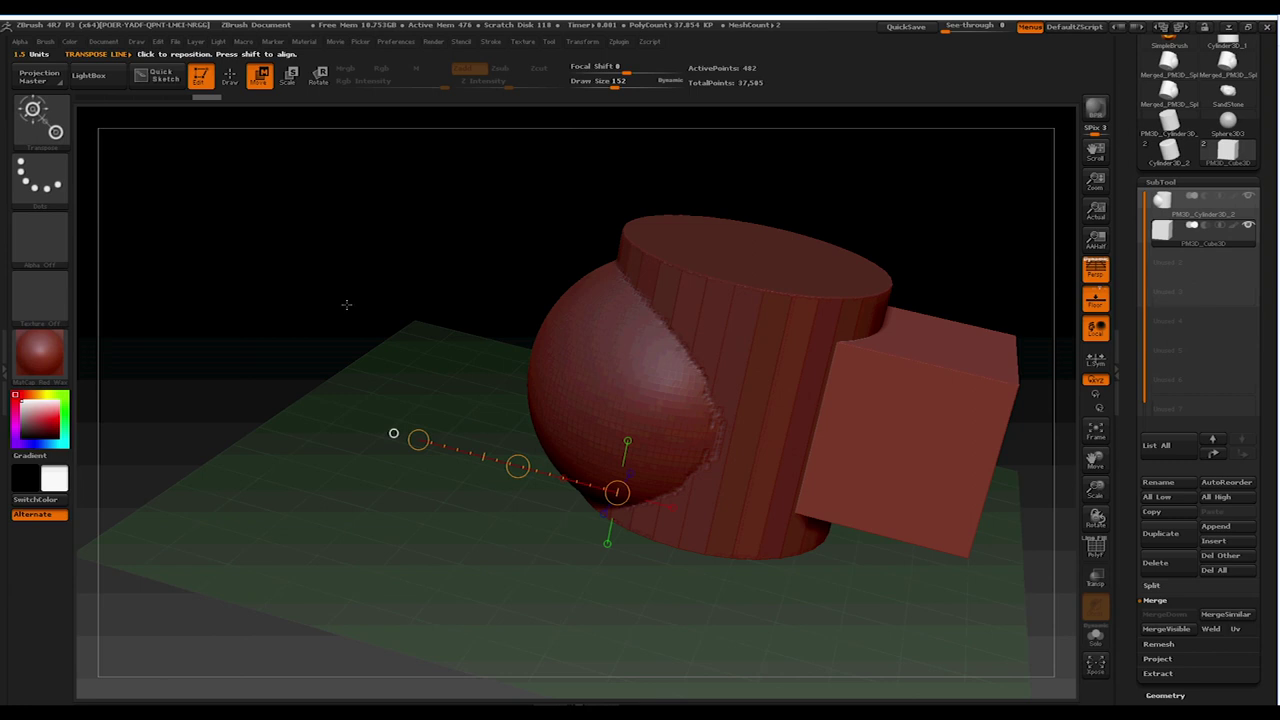
{"action": "left_click_drag", "start_coordinate": [346, 304], "coordinate": [460, 365]}
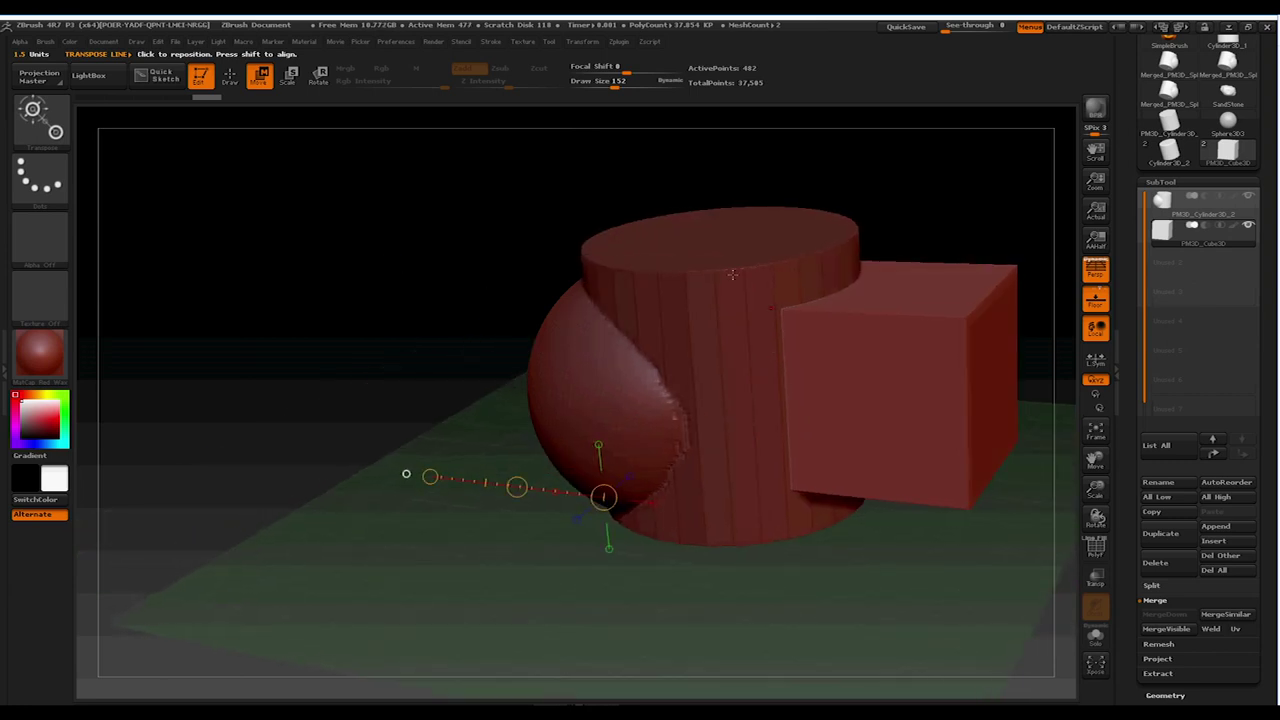
{"action": "mouse_move", "coordinate": [1205, 231]}
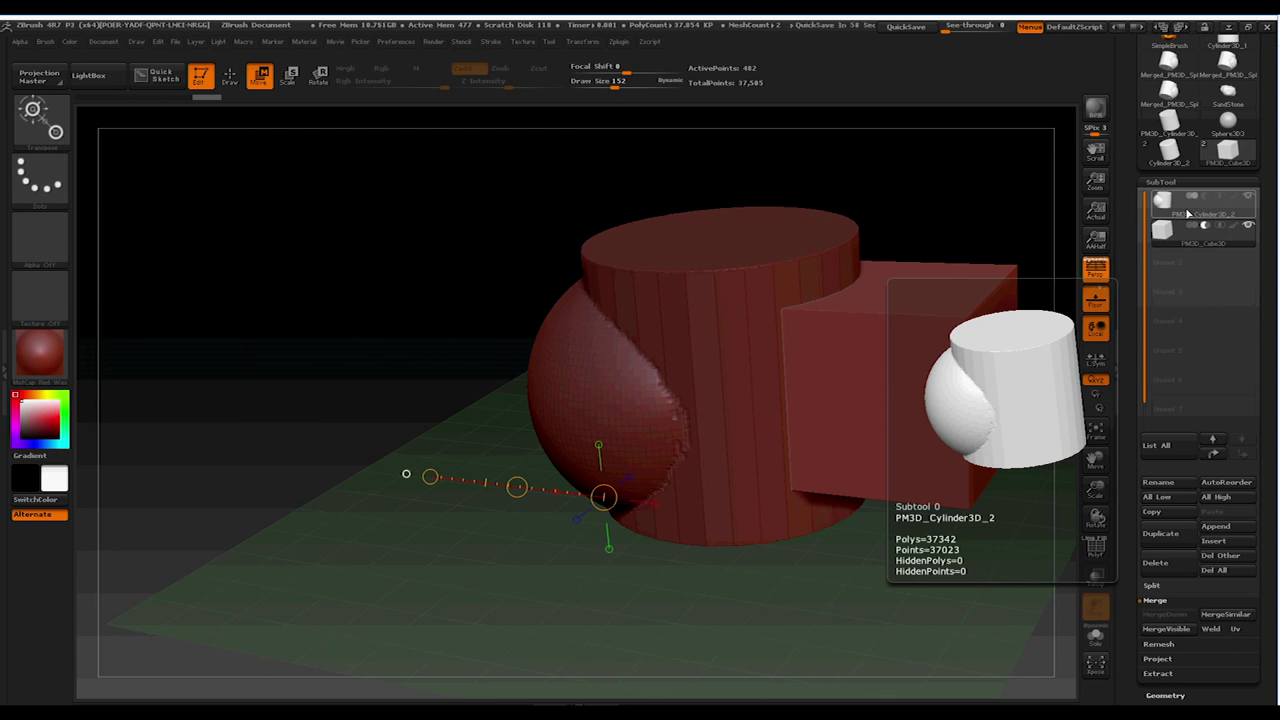
{"action": "left_click_drag", "start_coordinate": [1270, 455], "coordinate": [1263, 348]}
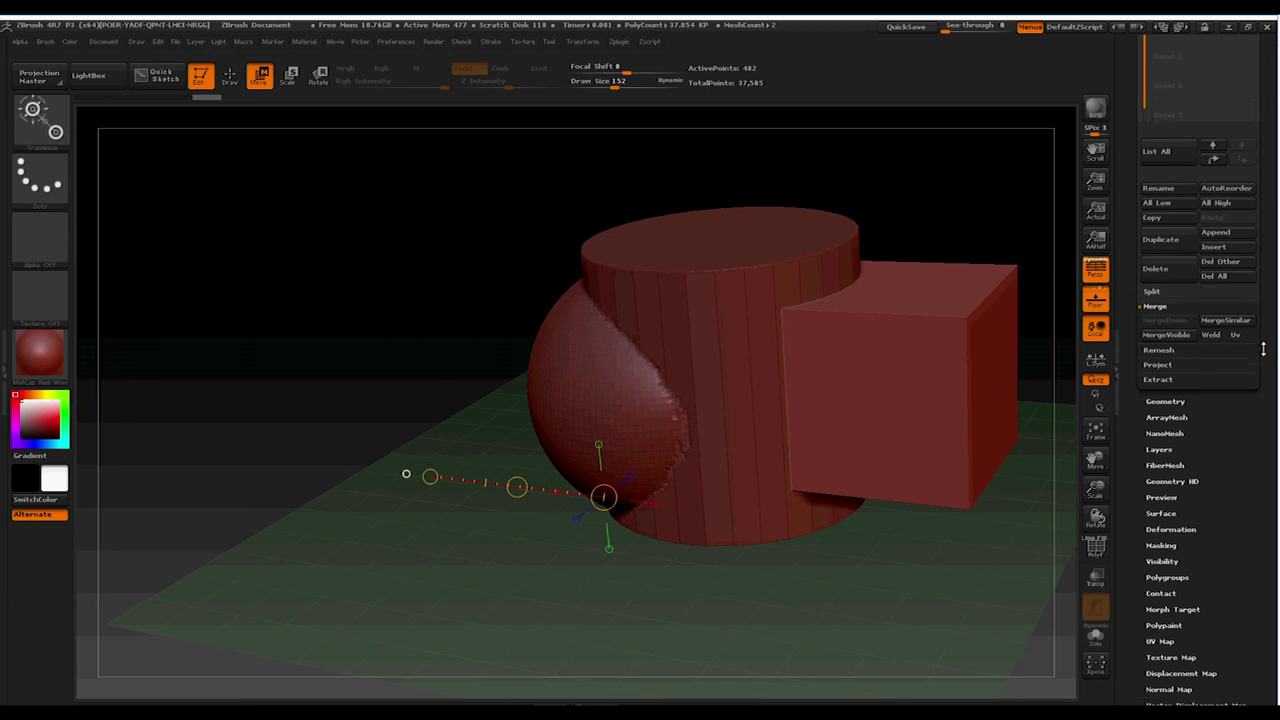
{"action": "left_click", "coordinate": [1167, 577]}
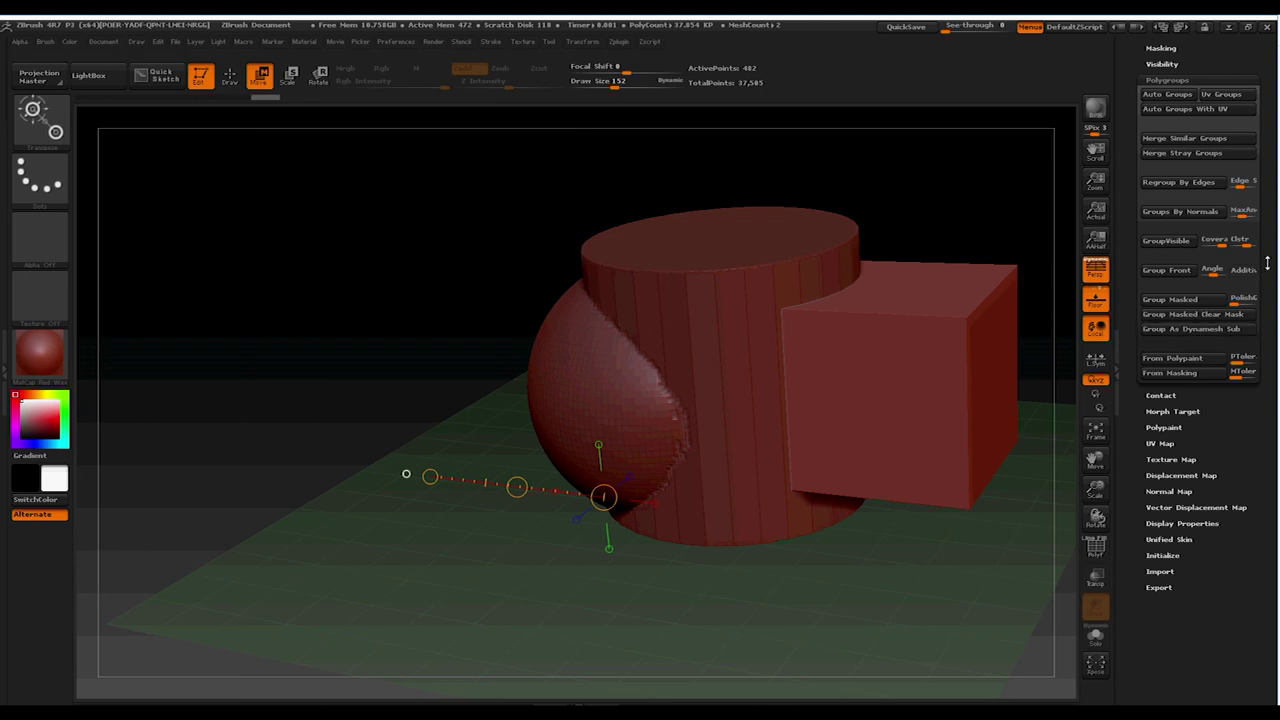
{"action": "scroll", "coordinate": [1260, 380], "scroll_direction": "up", "scroll_amount": 5}
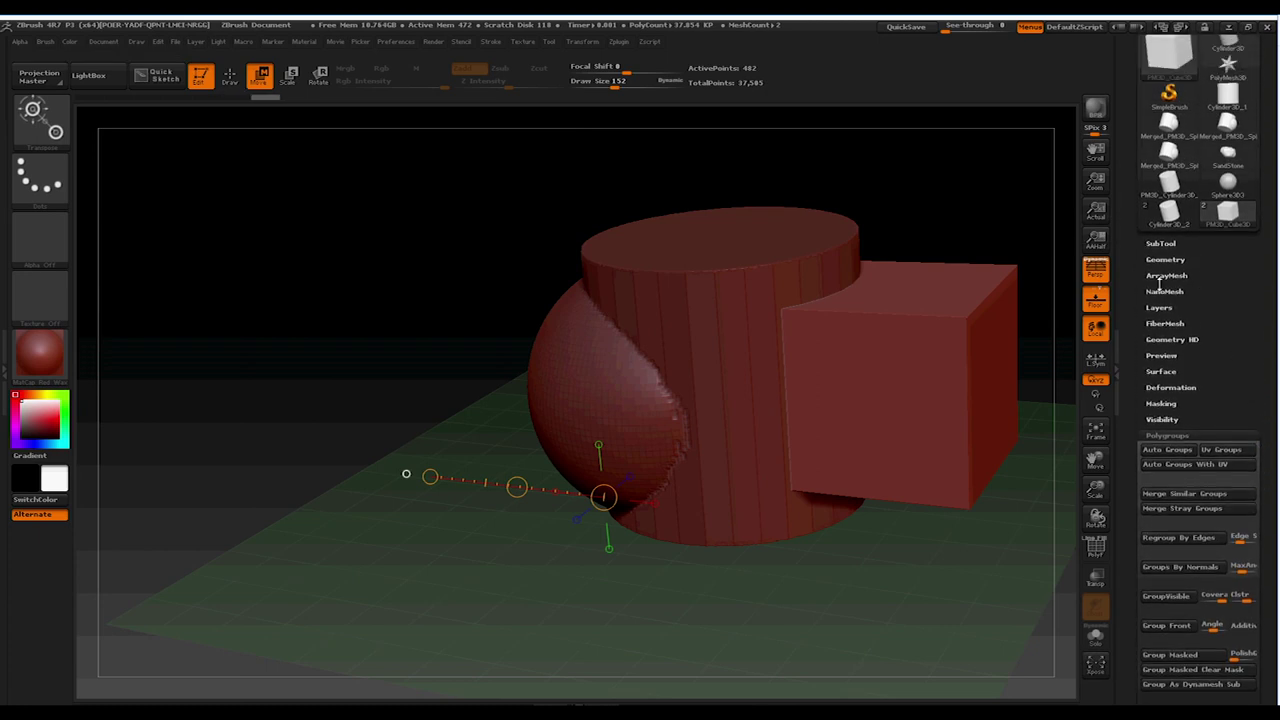
MergeDown the cube into the cylinder-and-sphere mesh, leaving a single 37,585-point subtool
{"action": "left_click", "coordinate": [1158, 244]}
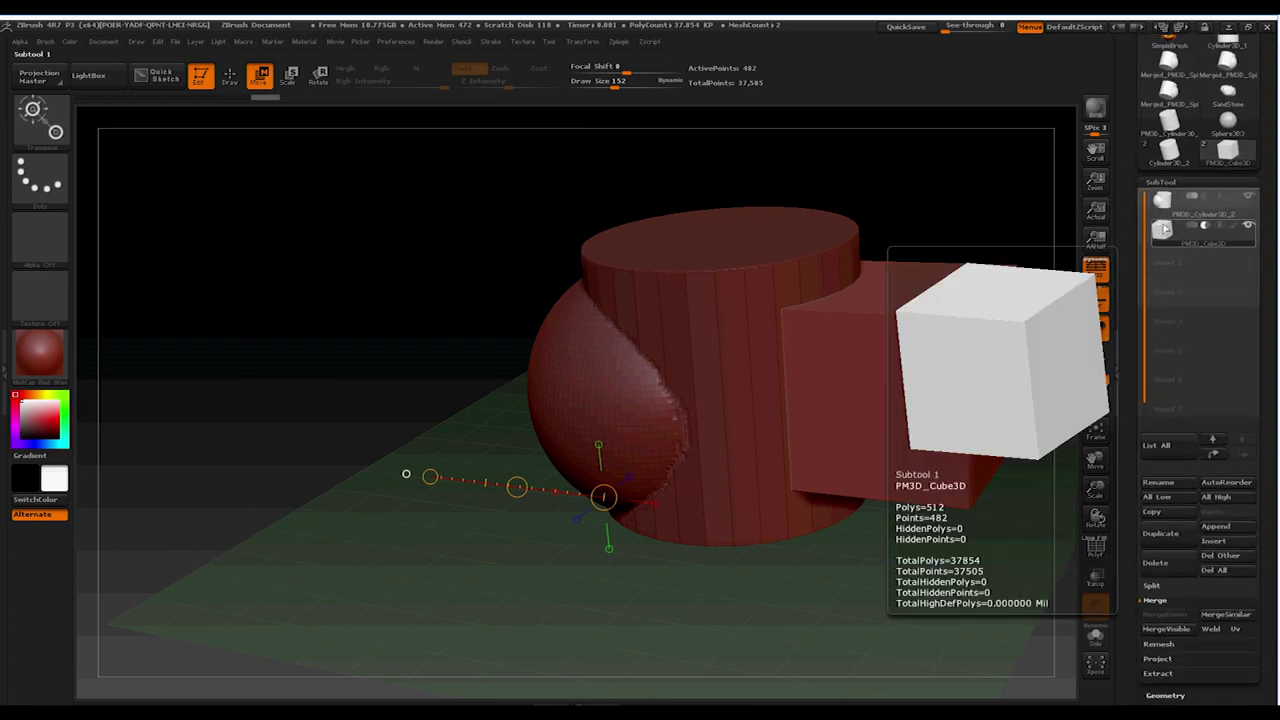
{"action": "left_click", "coordinate": [1165, 202]}
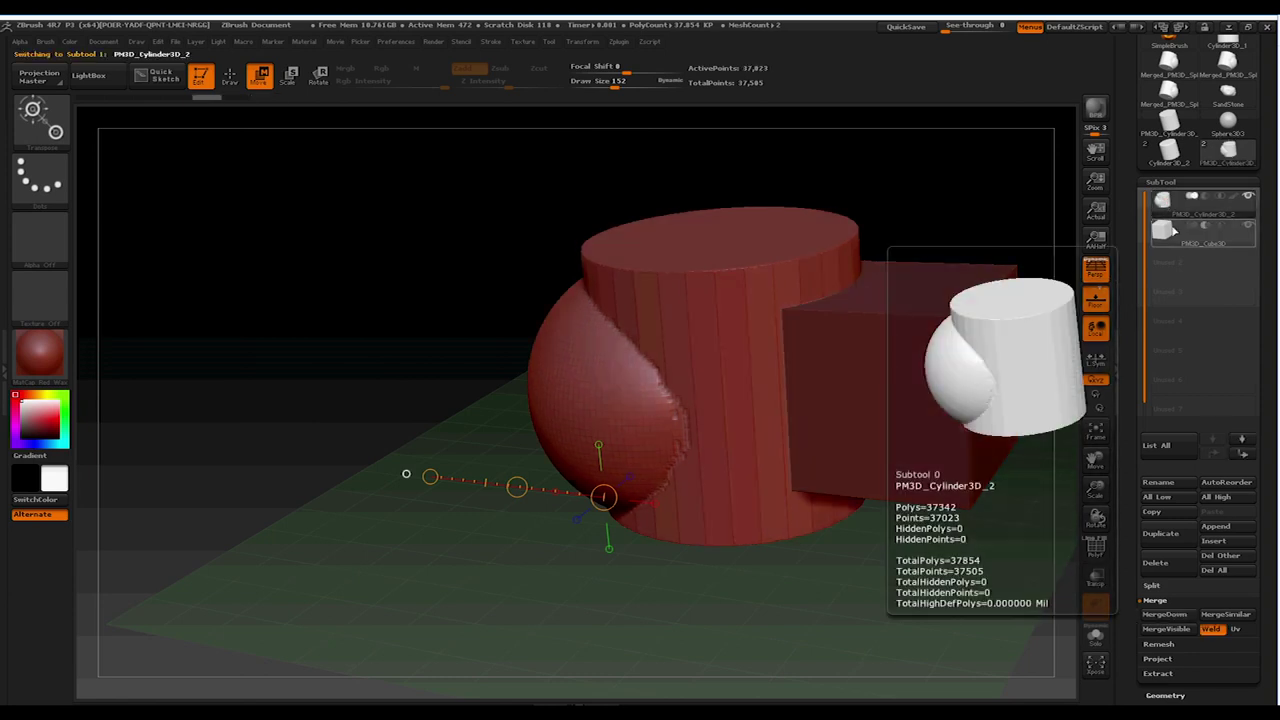
{"action": "left_click_drag", "start_coordinate": [1266, 489], "coordinate": [1264, 380]}
{"action": "left_click", "coordinate": [1162, 321]}
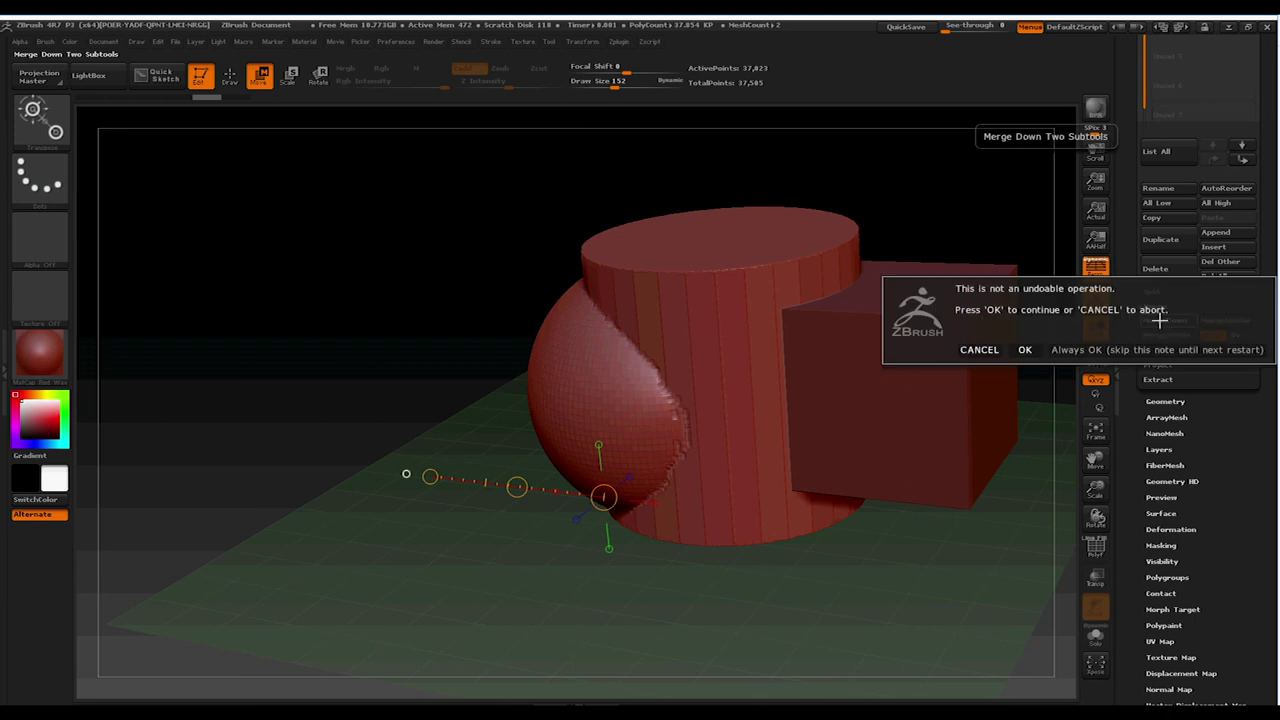
{"action": "left_click", "coordinate": [1026, 350]}
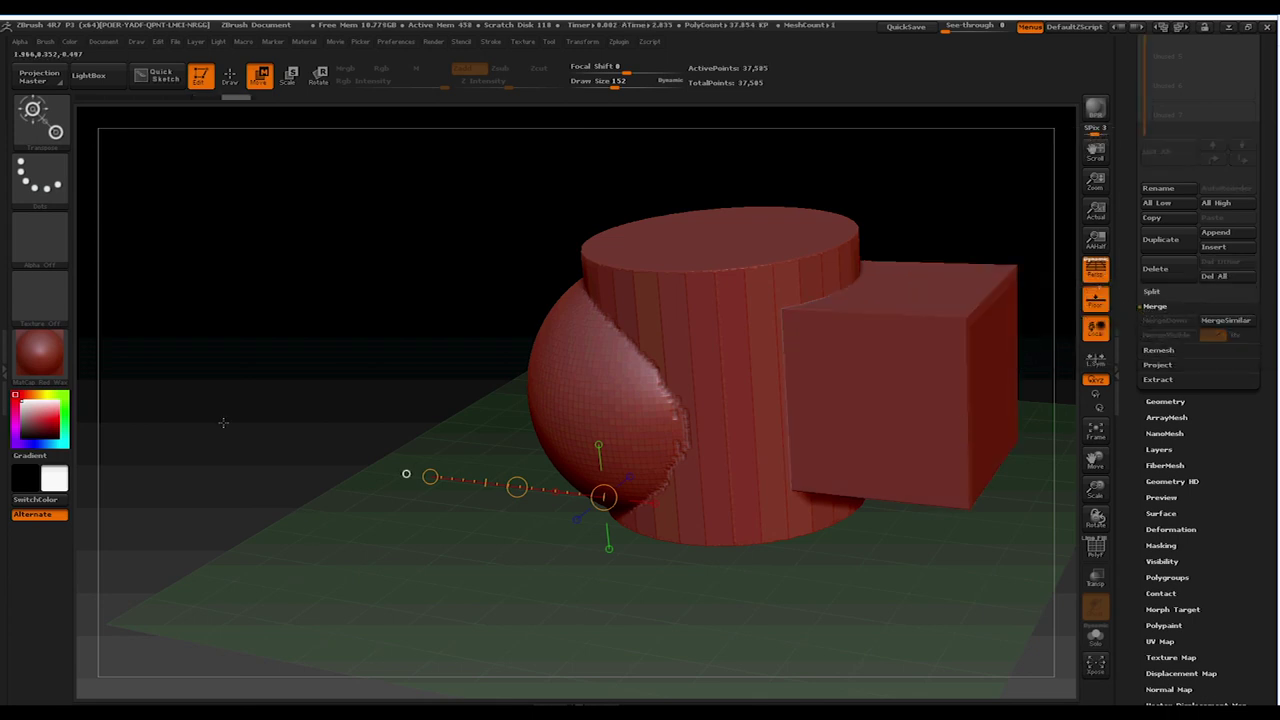
Re-DynaMesh to carve the cube as a square recess (38,443 points), then return to Draw mode
{"action": "left_click_drag", "start_coordinate": [209, 253], "coordinate": [286, 357], "text": "ctrl+shift"}
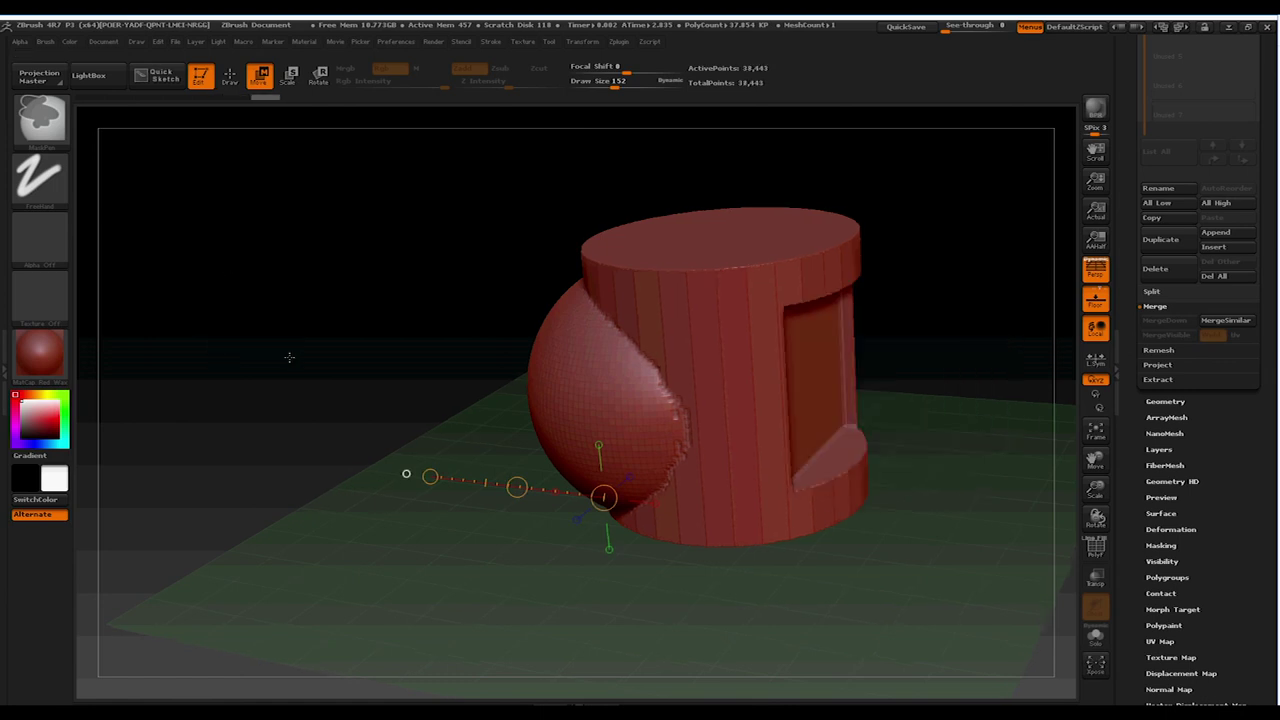
{"action": "mouse_move", "coordinate": [945, 380]}
{"action": "left_mouse_down"}
{"action": "mouse_move", "coordinate": [903, 366]}
{"action": "mouse_move", "coordinate": [943, 360]}
{"action": "mouse_move", "coordinate": [961, 378]}
{"action": "mouse_move", "coordinate": [951, 381]}
{"action": "left_mouse_up"}
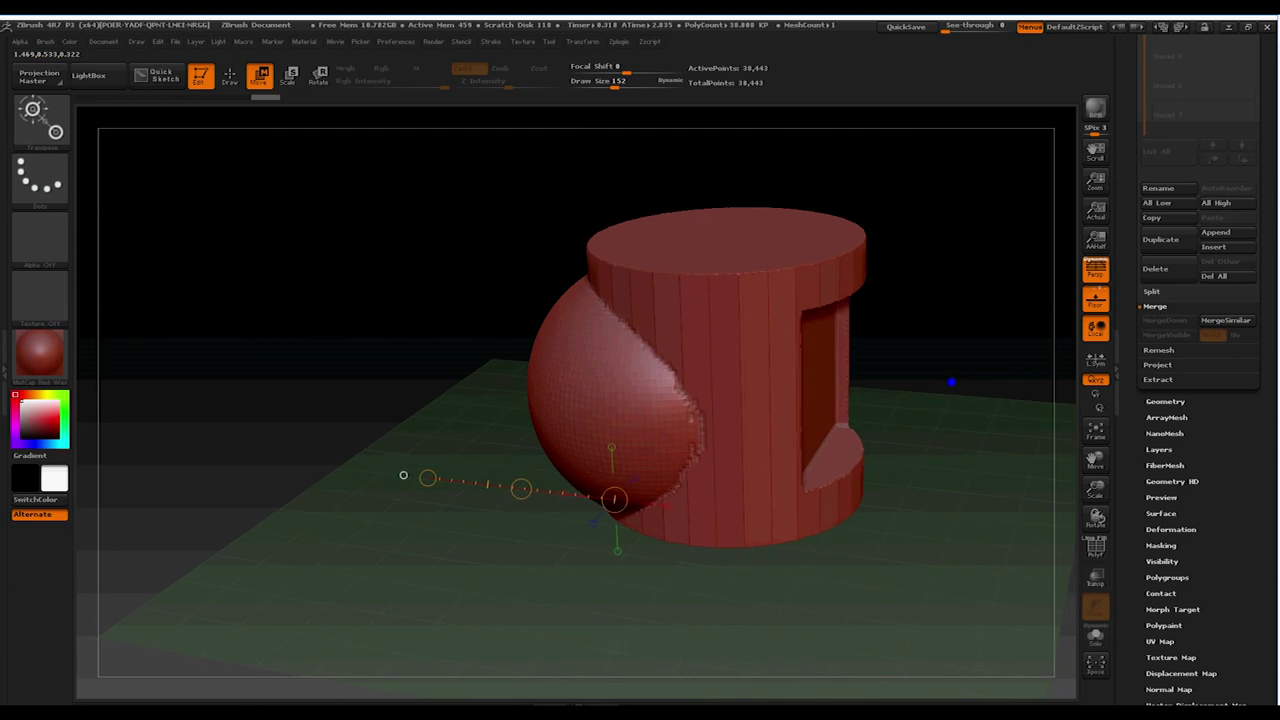
{"action": "left_click_drag", "start_coordinate": [250, 210], "coordinate": [308, 286], "text": "ctrl+shift"}
{"action": "mouse_move", "coordinate": [227, 200]}
{"action": "left_mouse_down"}
{"action": "mouse_move", "coordinate": [257, 226]}
{"action": "mouse_move", "coordinate": [245, 200]}
{"action": "left_mouse_up"}
{"action": "left_click", "coordinate": [229, 75]}
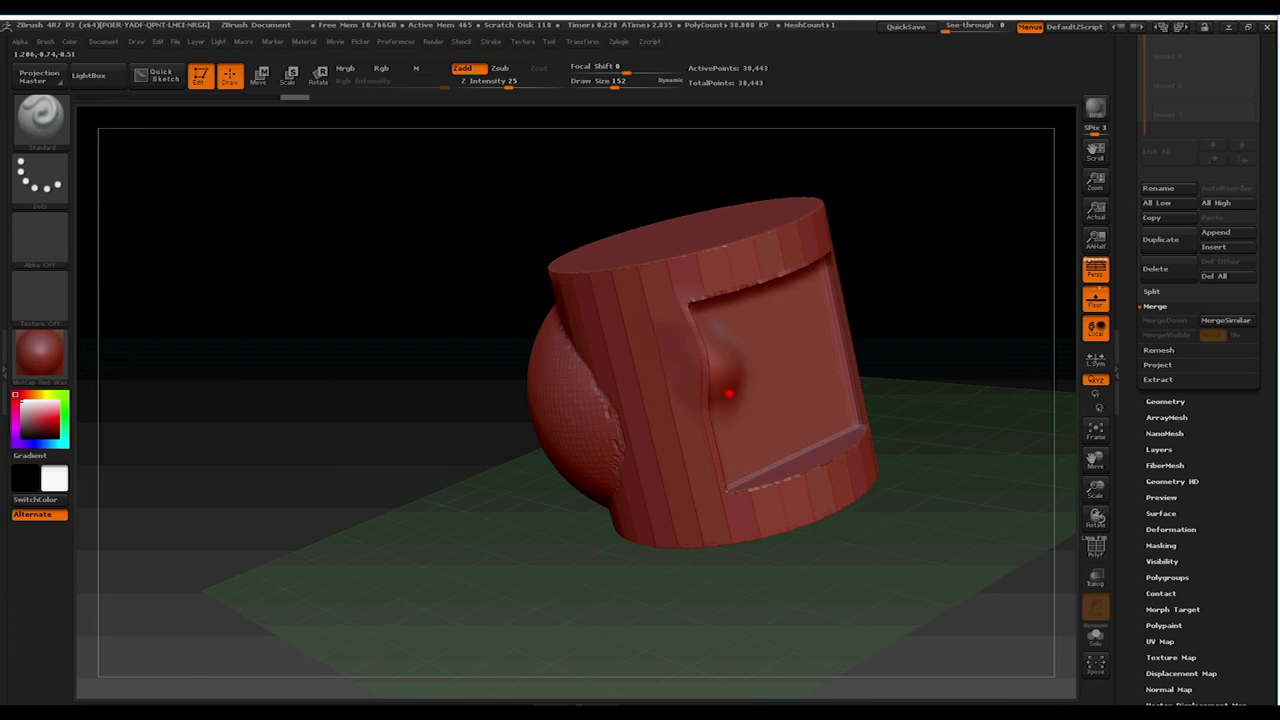